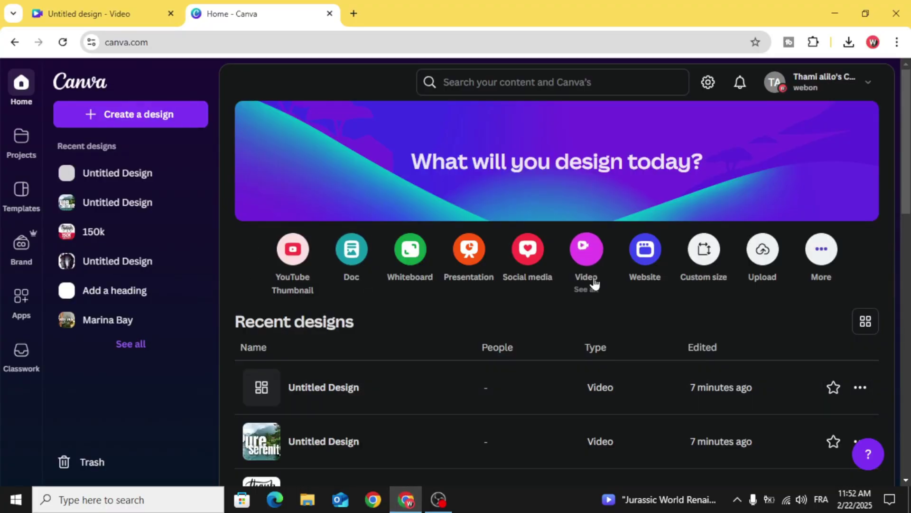
Create a blank Video (1080p) design, 1920 × 1080, with one 5-second page.
click(588, 247)
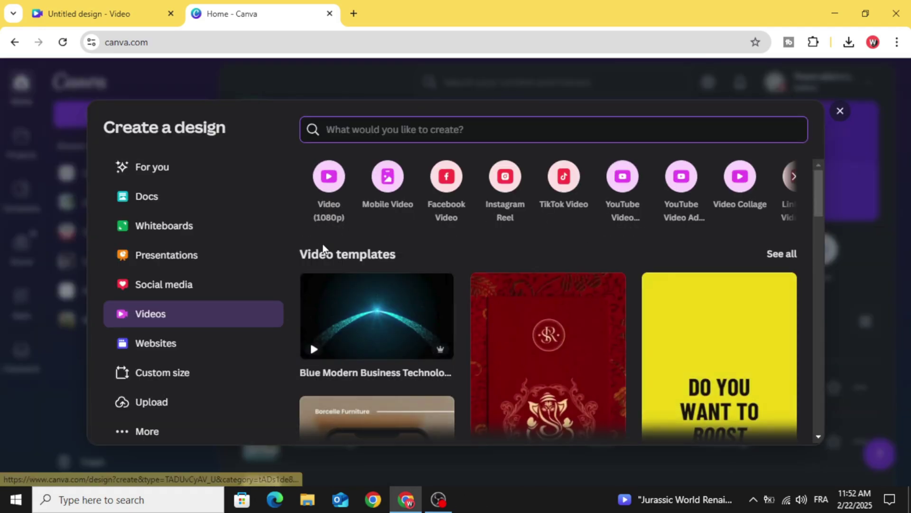
click(323, 201)
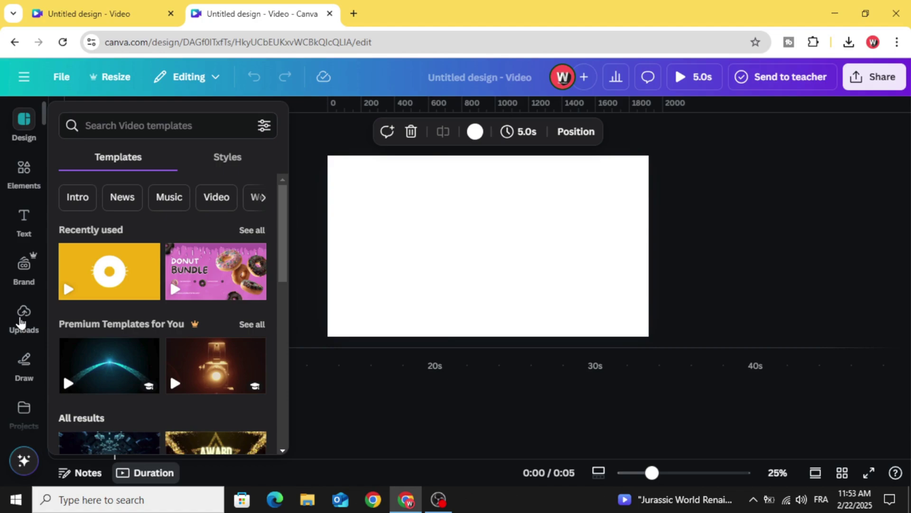
Fill the first page with the aerial waves clip from Uploads > Videos.
click(21, 322)
click(184, 219)
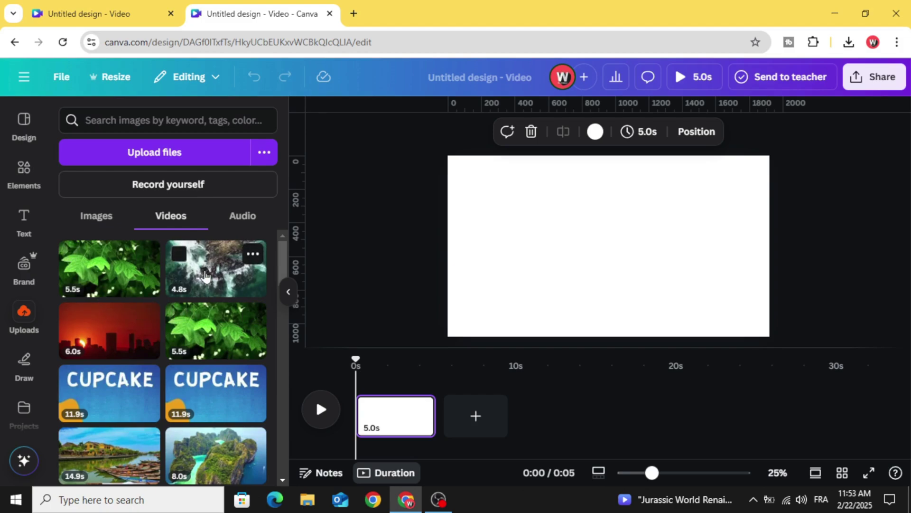
drag(201, 268, 527, 306)
drag(502, 249, 482, 209)
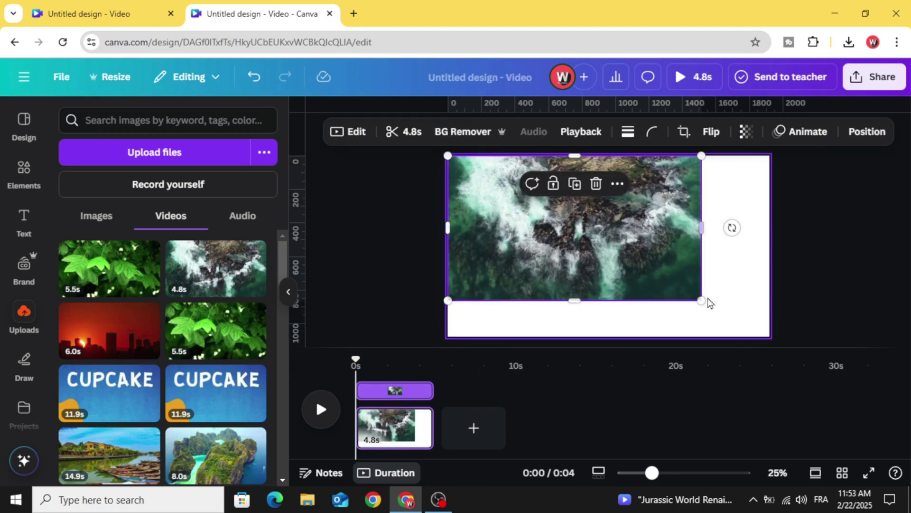
drag(703, 300, 769, 340)
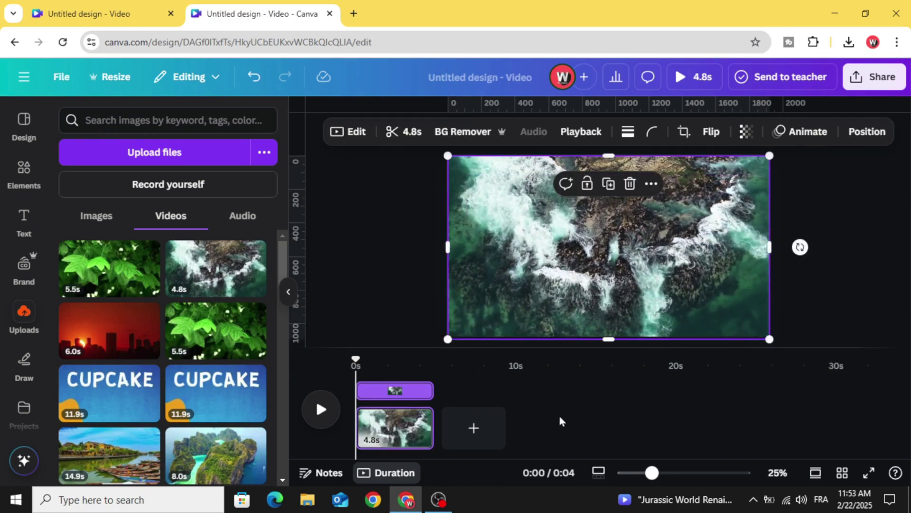
Add pages 2 and 3, filled with the green leaf and city sunset clips.
click(474, 428)
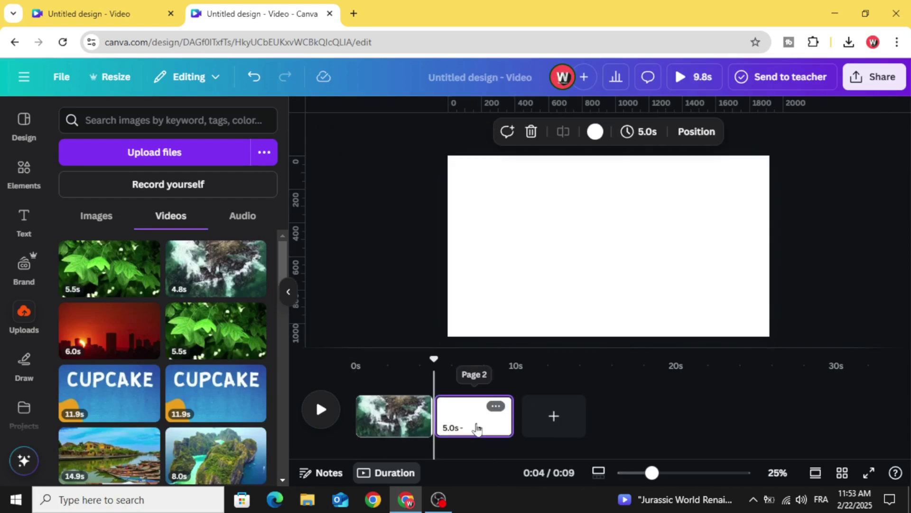
drag(131, 284, 510, 289)
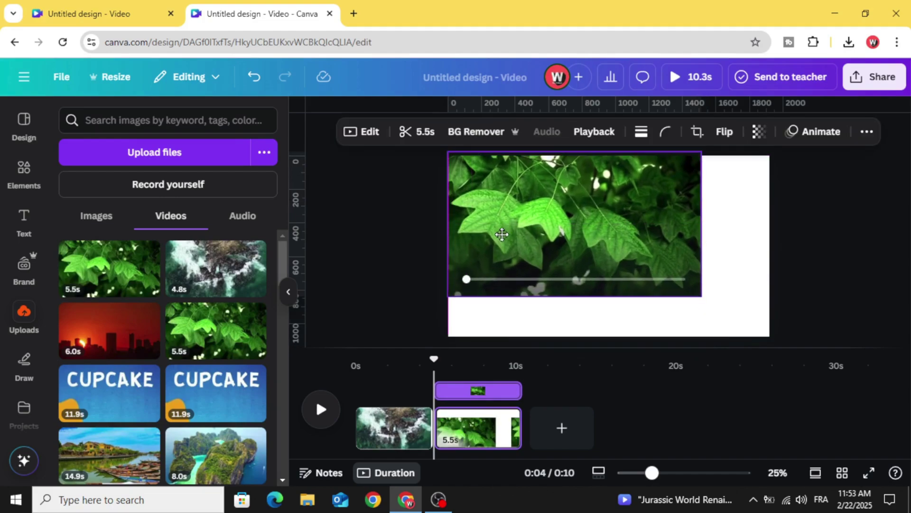
drag(703, 295, 781, 341)
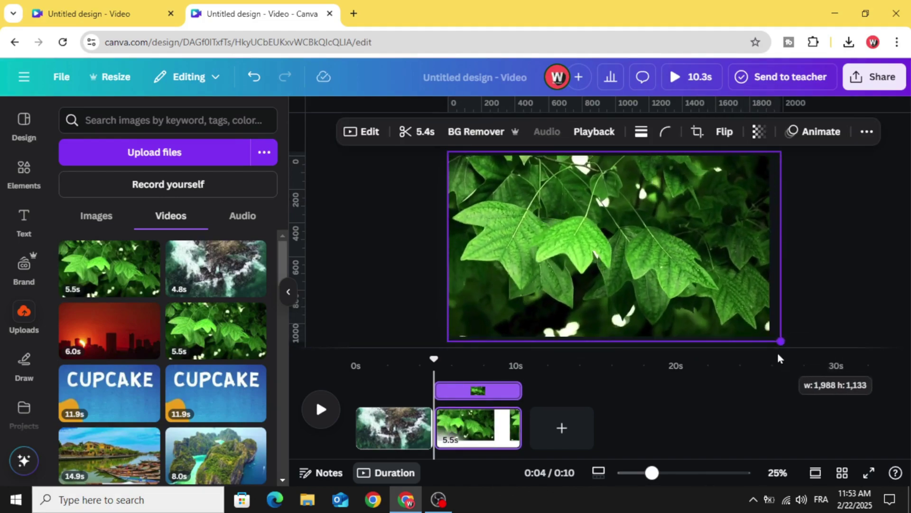
click(561, 428)
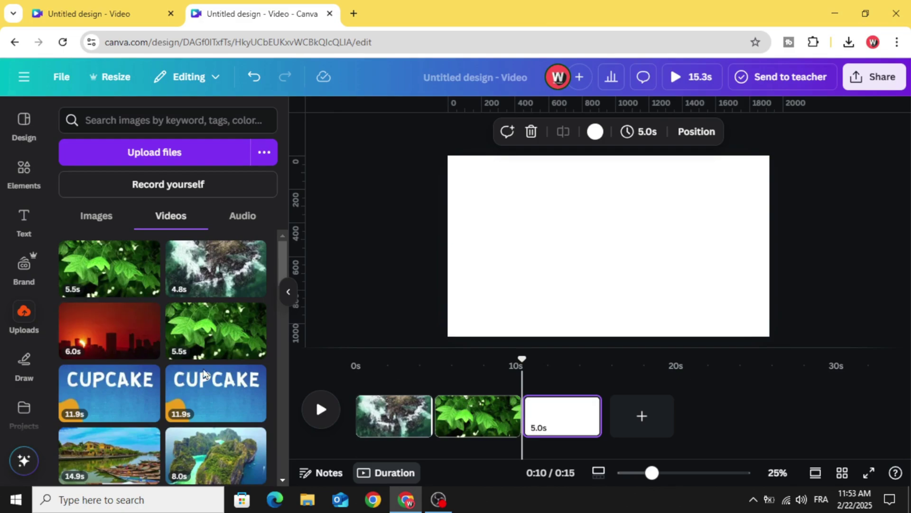
drag(145, 347, 517, 224)
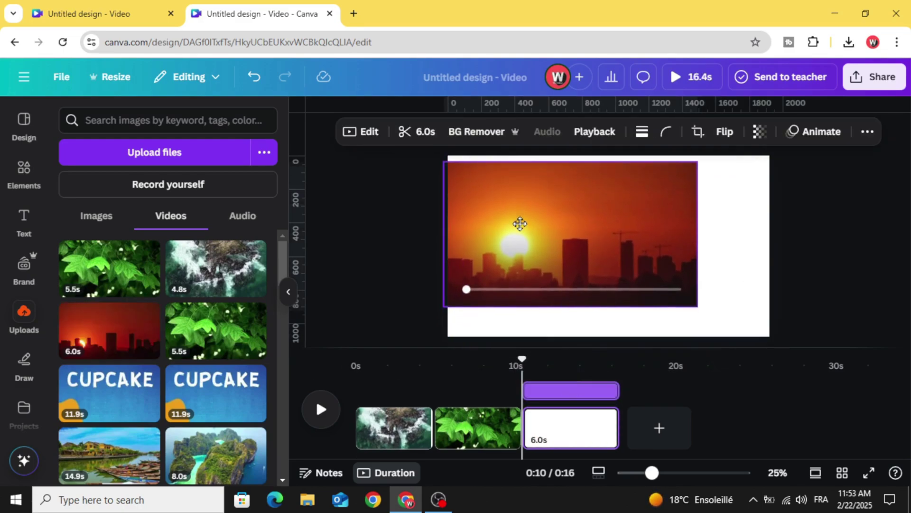
drag(702, 300, 764, 350)
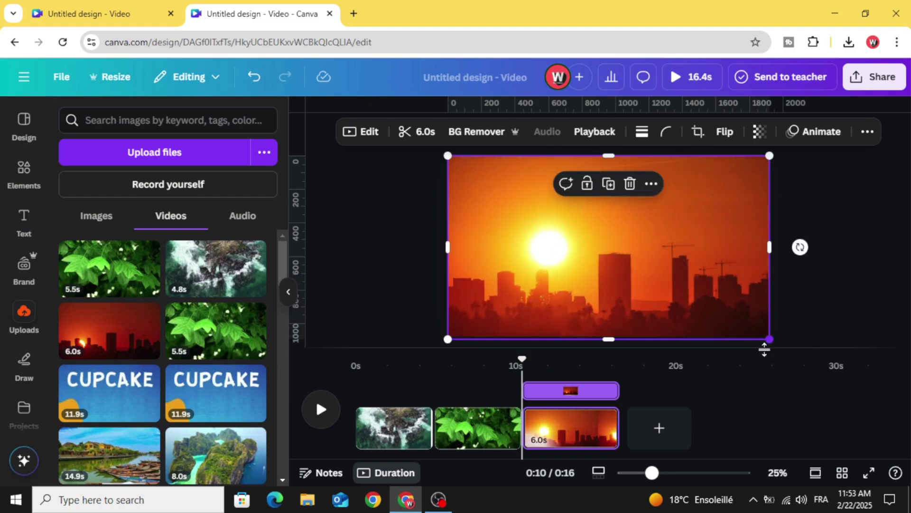
Add a 'Pure' heading over the first page's waves clip.
click(393, 427)
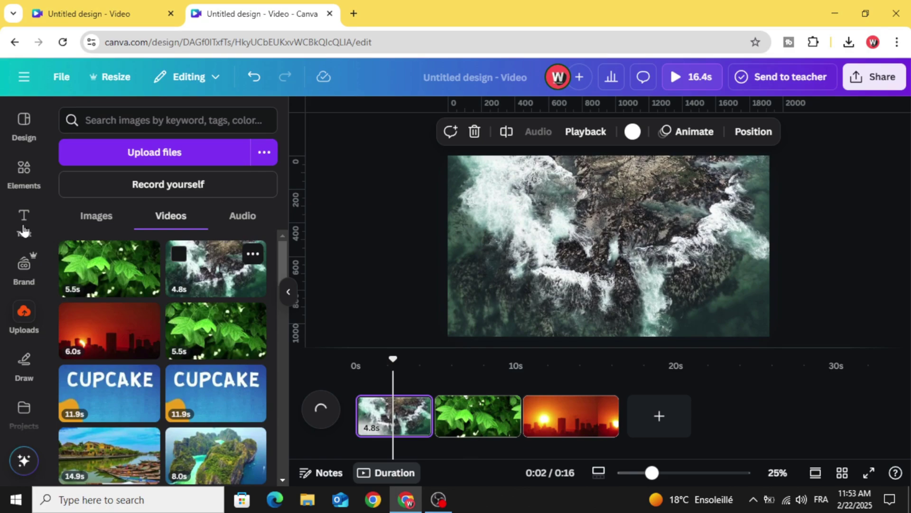
click(23, 219)
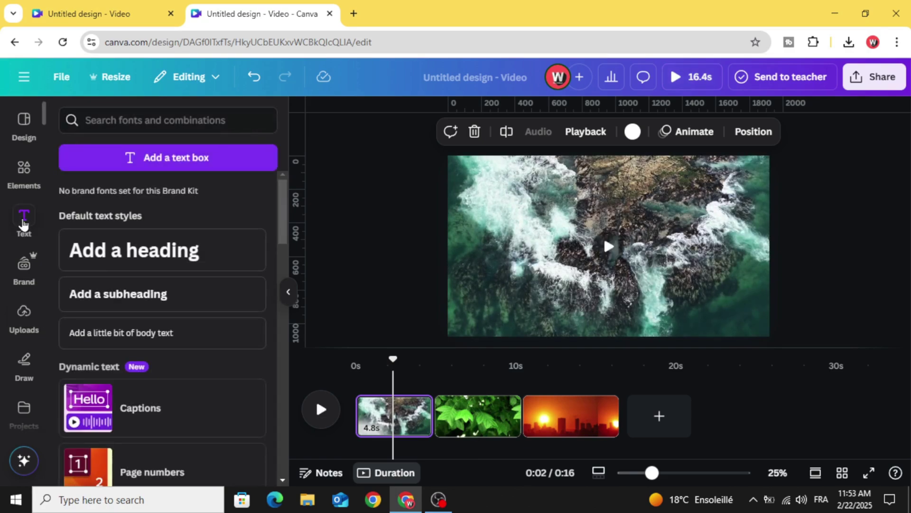
click(122, 250)
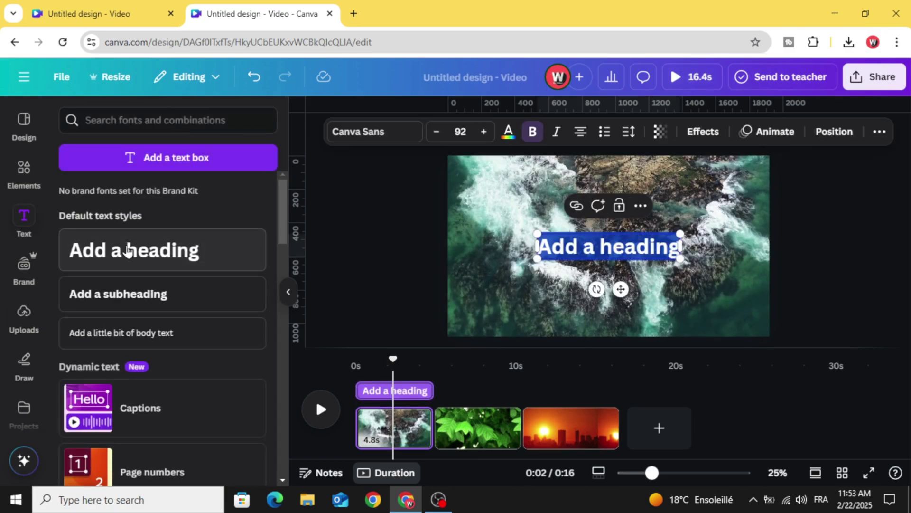
text(Pure)
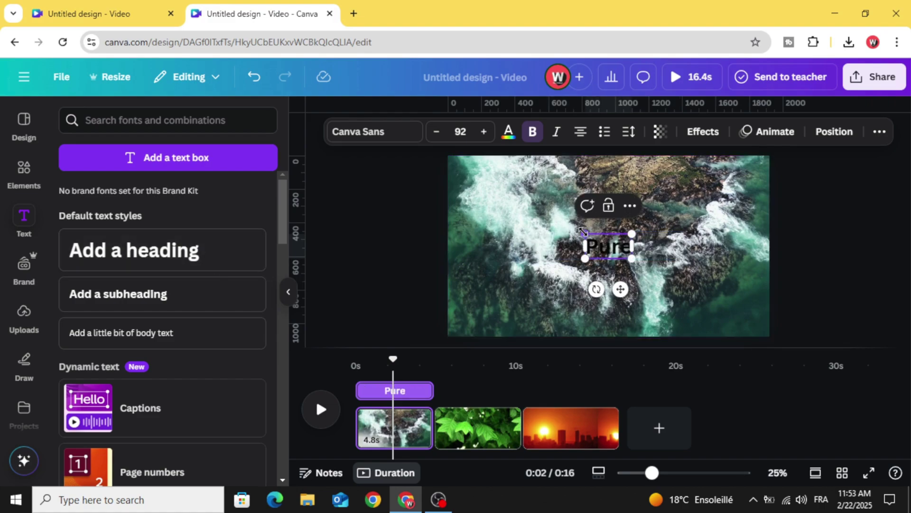
drag(585, 234, 531, 205)
Set the Pure title font to Anton and enlarge it to size 293.
click(384, 137)
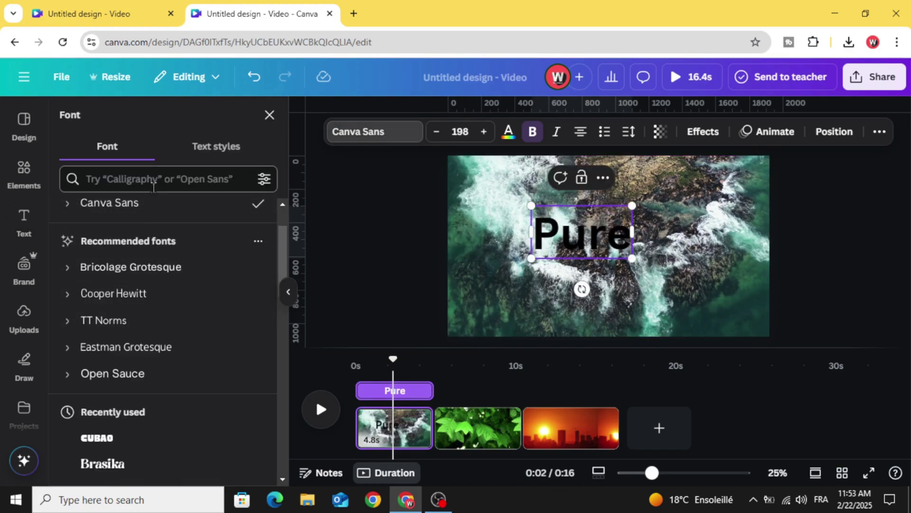
text(ant)
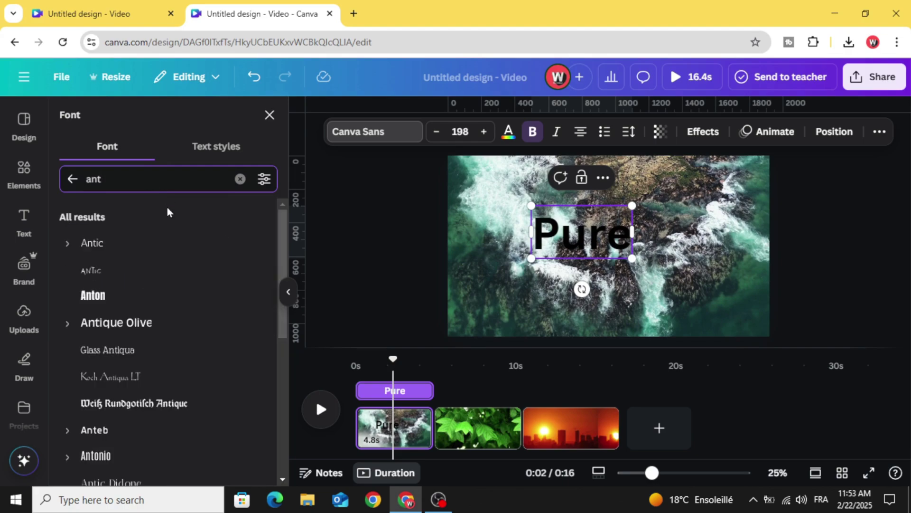
click(168, 294)
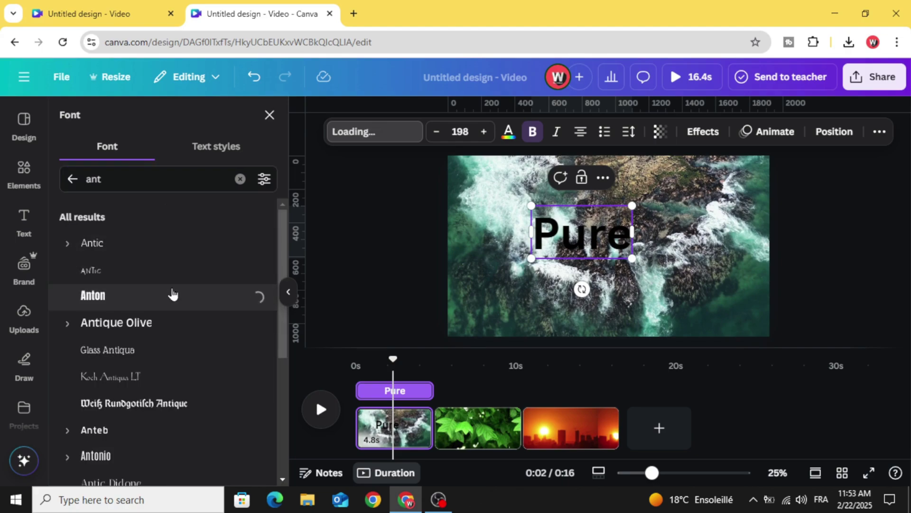
click(405, 255)
click(581, 232)
drag(620, 258, 659, 284)
Make Pure white and apply the Lift effect at intensity 100.
click(506, 142)
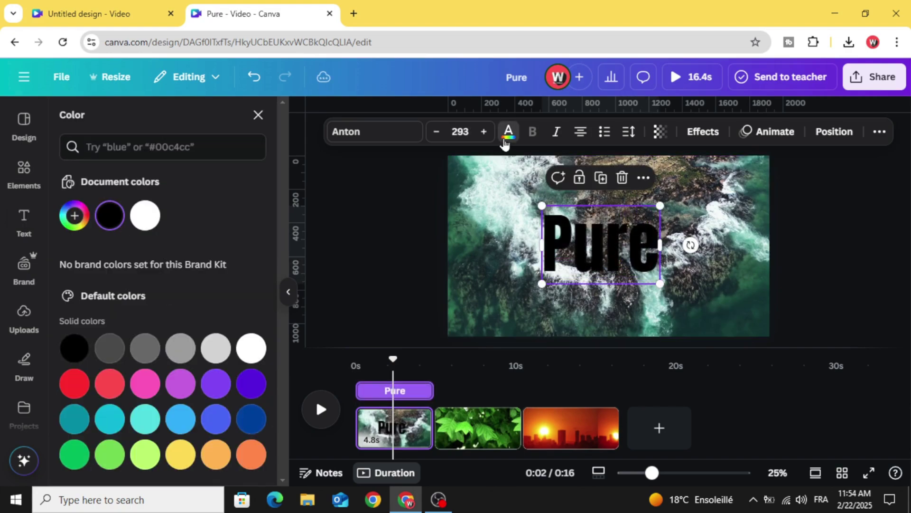
click(142, 217)
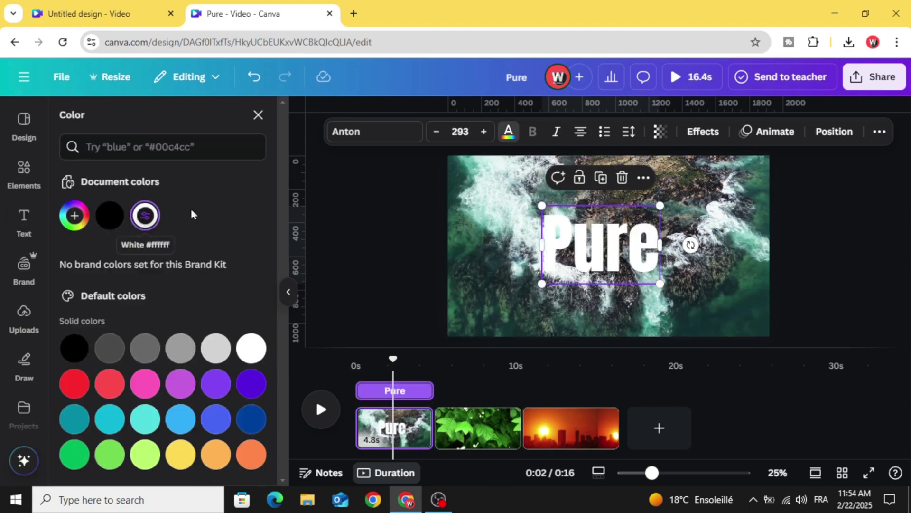
click(703, 135)
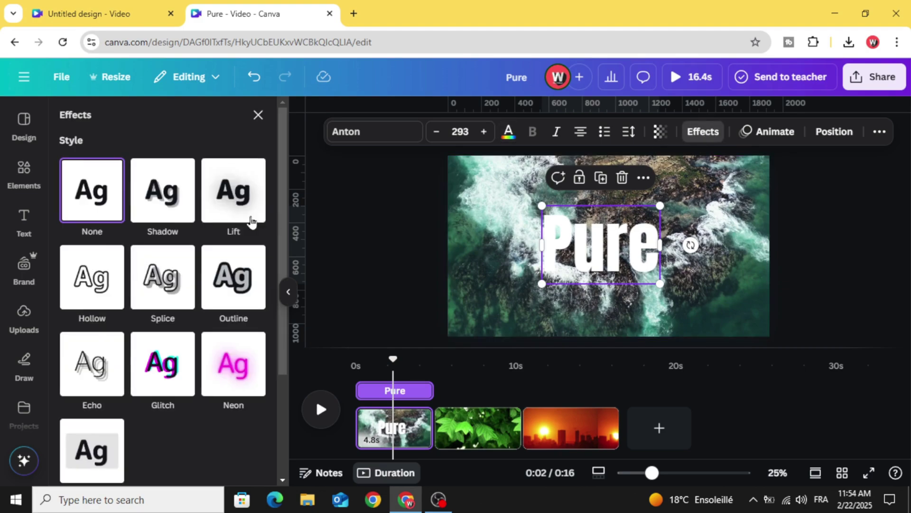
click(237, 190)
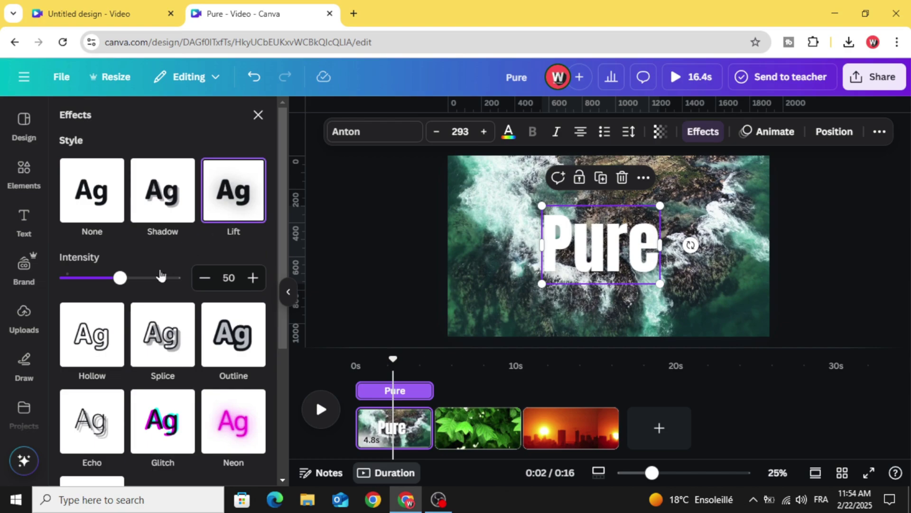
drag(125, 282, 304, 272)
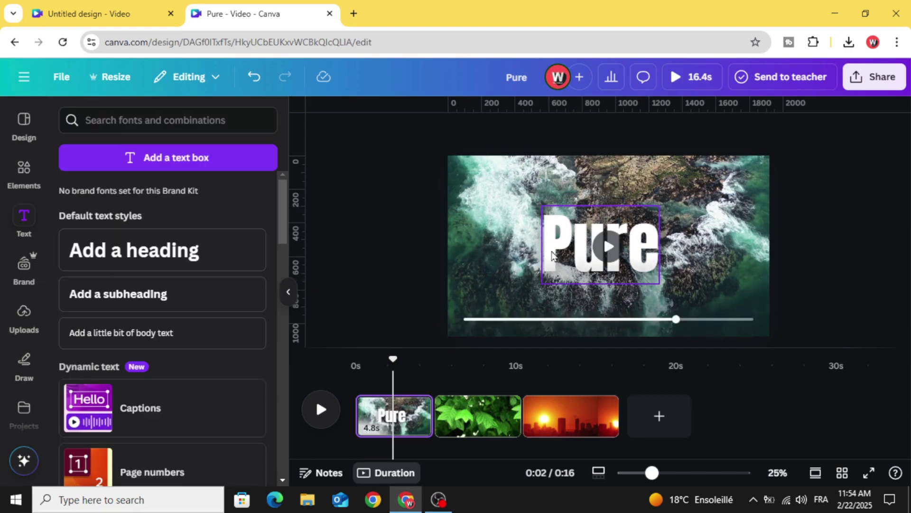
Position a copy of the Pure title and retype it as 'Serenity'.
drag(617, 256, 593, 231)
drag(636, 259, 647, 267)
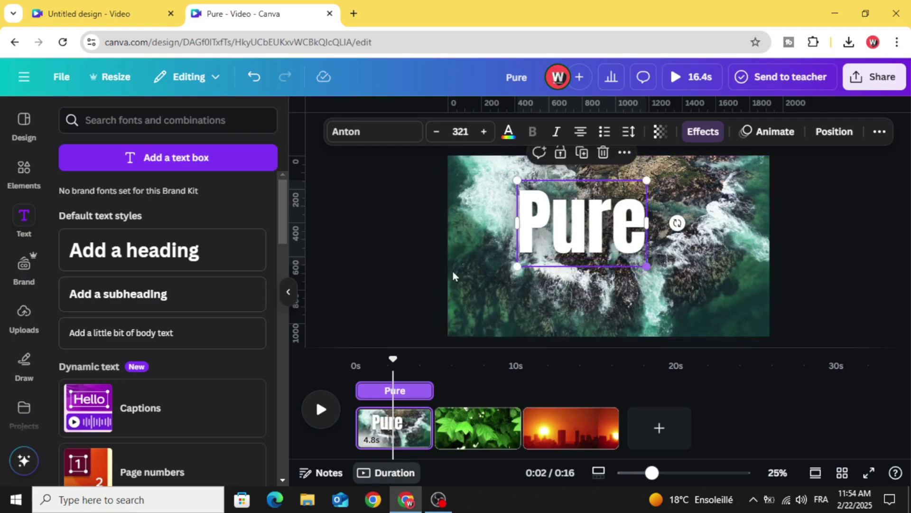
drag(588, 228, 634, 306)
double_click(635, 309)
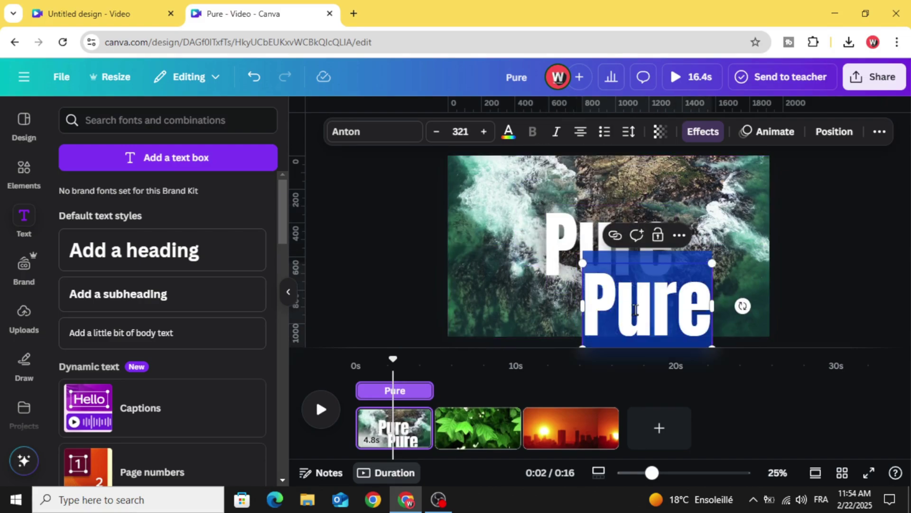
text(S)
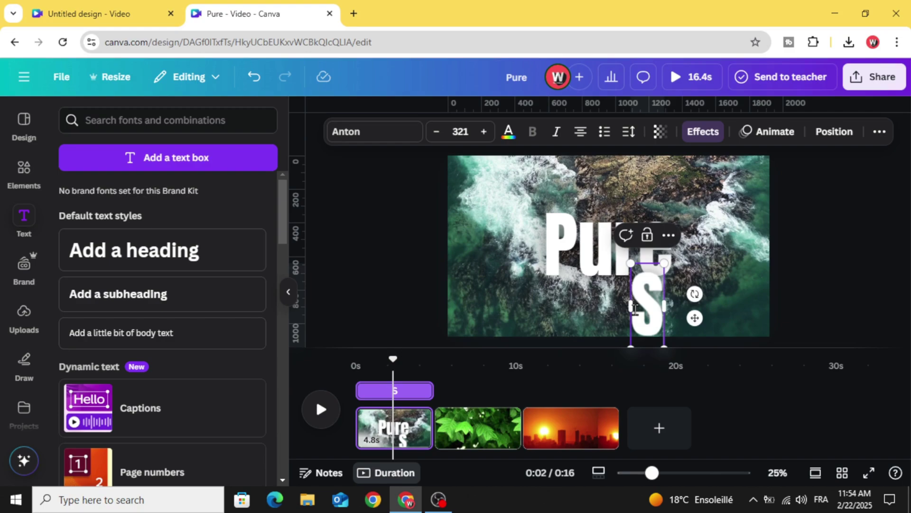
text(ere)
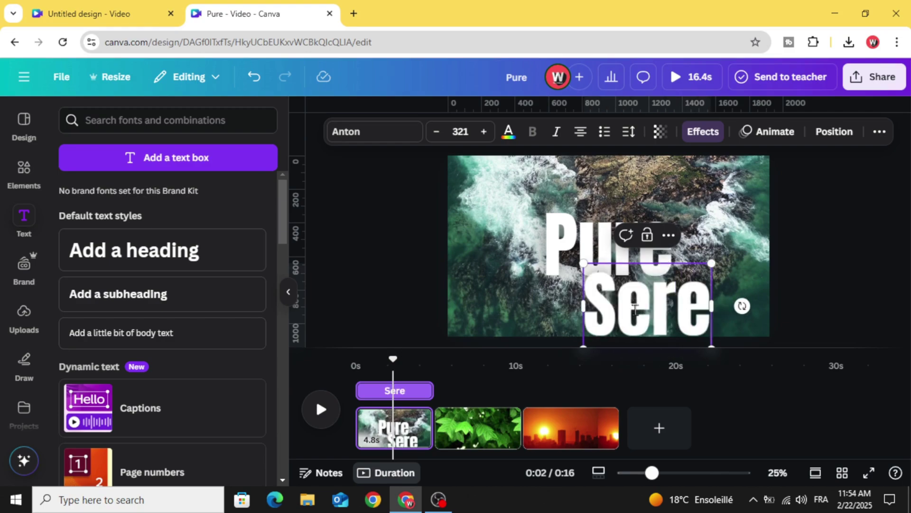
text(nity)
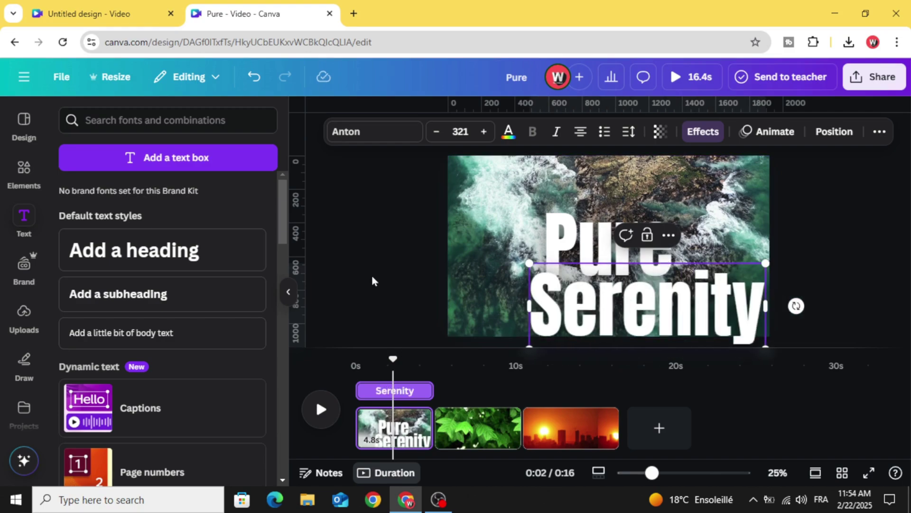
click(521, 268)
Shrink Serenity to size 225 and nudge it just below and right of Pure.
click(527, 262)
drag(527, 262, 632, 291)
click(385, 286)
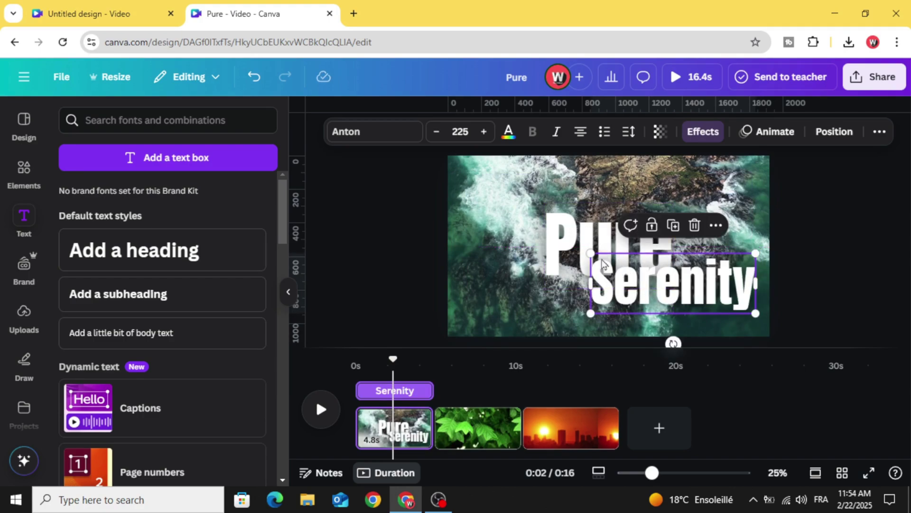
click(403, 274)
drag(655, 281, 654, 286)
click(420, 300)
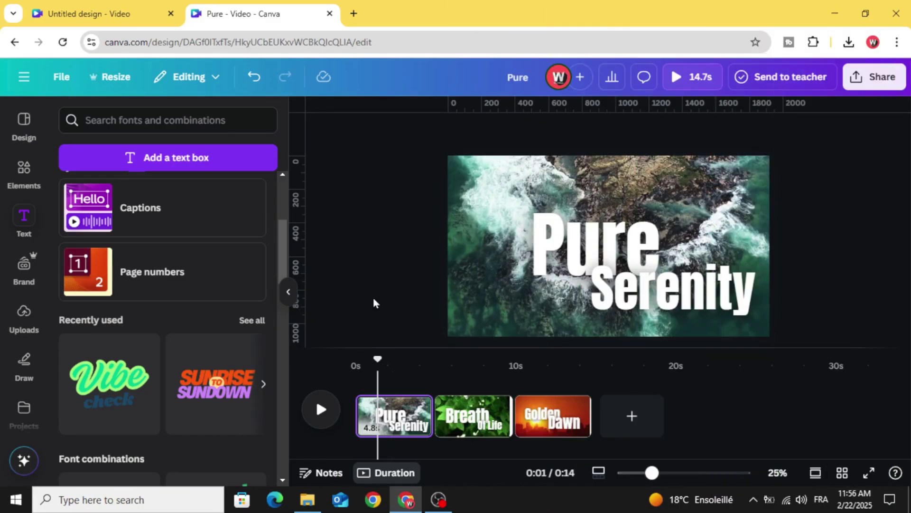
On the leaf page, trim the Breath and Of Life layers' starts so they appear later.
drag(378, 355, 399, 360)
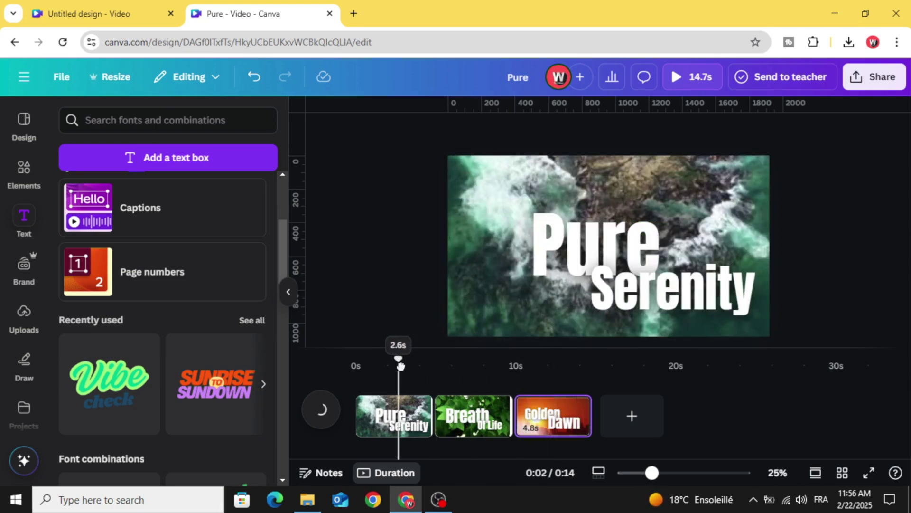
click(470, 415)
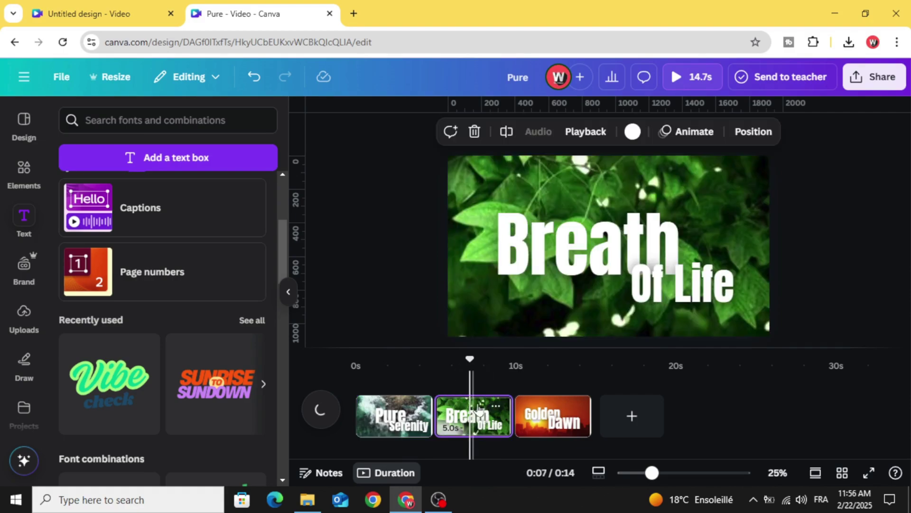
click(534, 258)
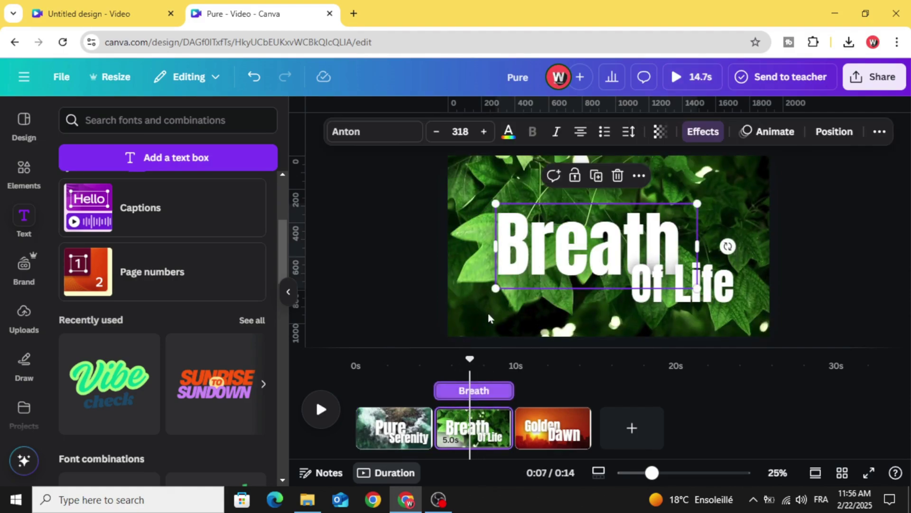
drag(439, 390, 453, 391)
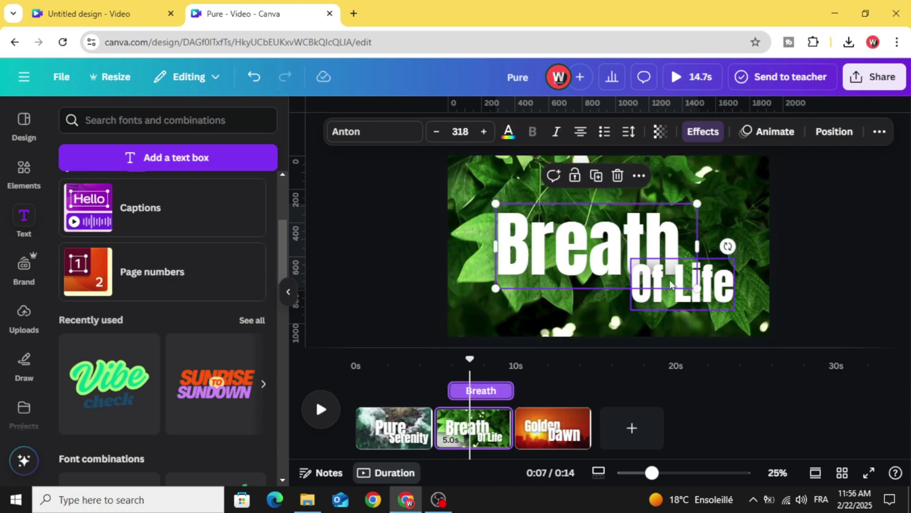
click(715, 295)
drag(442, 391, 467, 389)
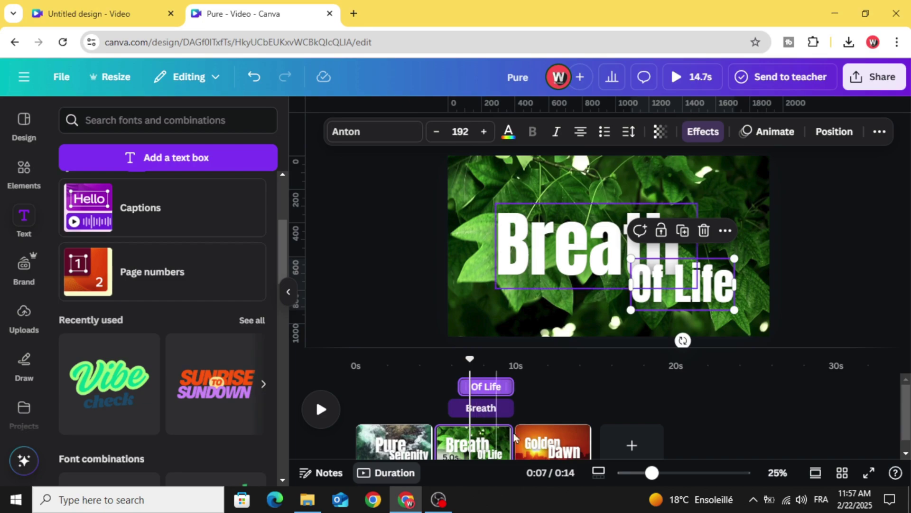
On the sunset page, trim the Golden layer's start so it appears later.
click(555, 442)
click(547, 246)
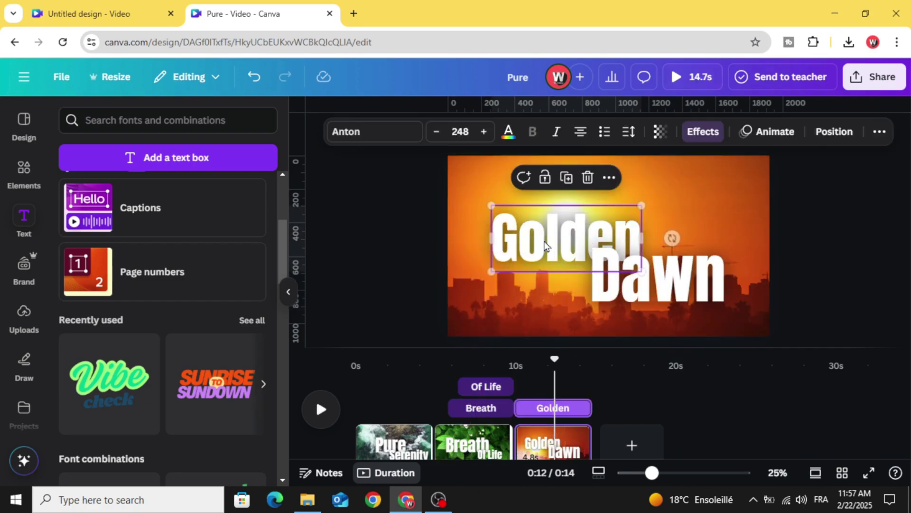
mouse_move(523, 414)
mouse_down()
mouse_move(532, 412)
mouse_move(528, 387)
mouse_move(538, 387)
mouse_move(523, 359)
mouse_move(543, 359)
mouse_move(390, 360)
mouse_up()
click(657, 280)
click(534, 409)
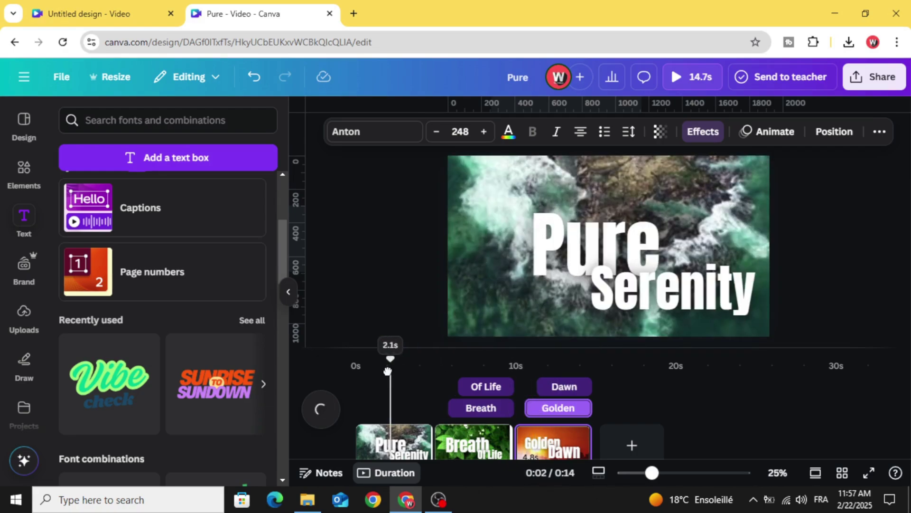
Give Pure a Shift animation on enter, by character, moving right.
click(399, 433)
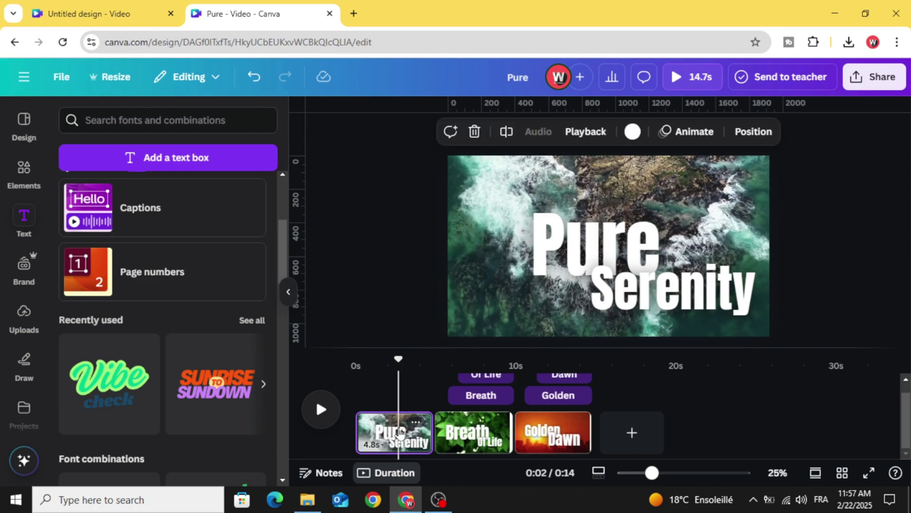
click(538, 246)
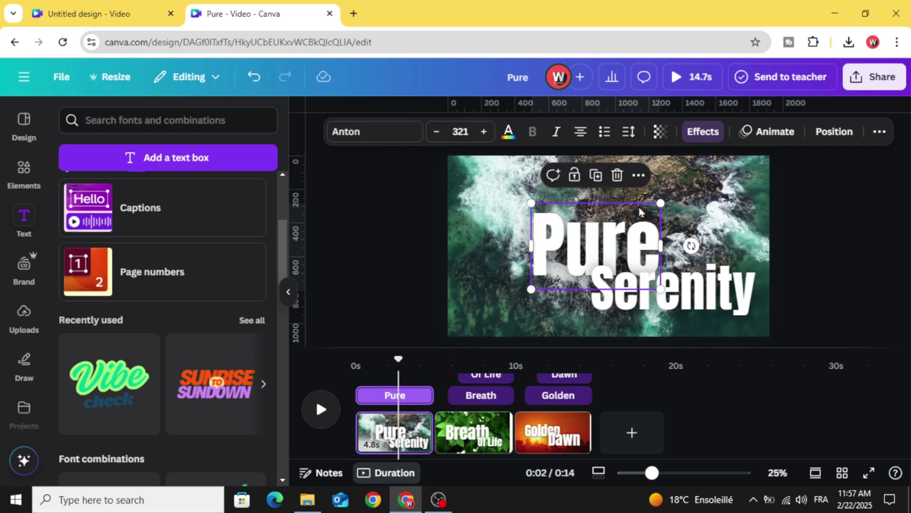
click(775, 131)
scroll(240, 278, down, 4)
scroll(240, 266, up, 3)
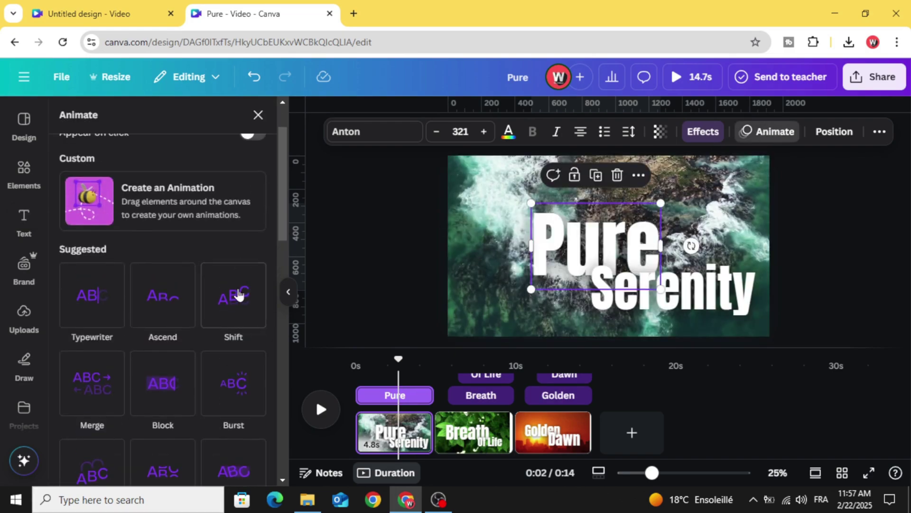
click(240, 294)
scroll(236, 295, down, 4)
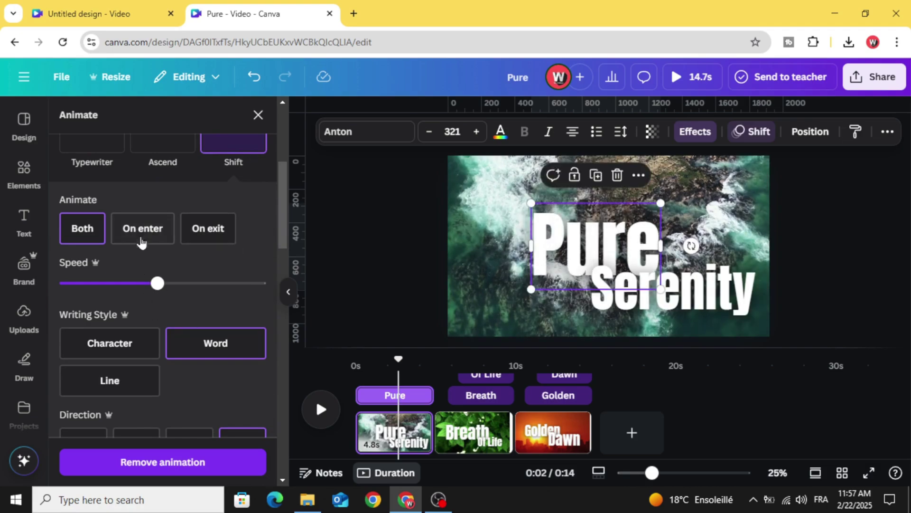
click(140, 241)
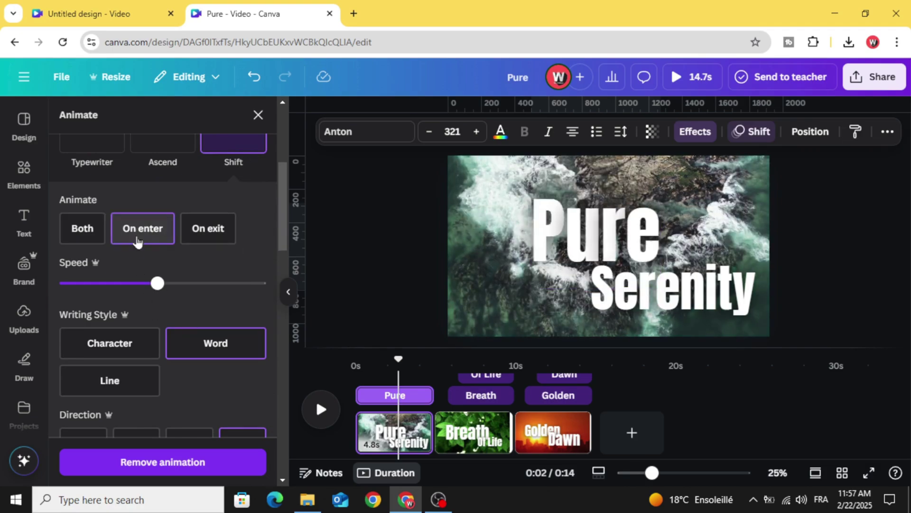
click(117, 344)
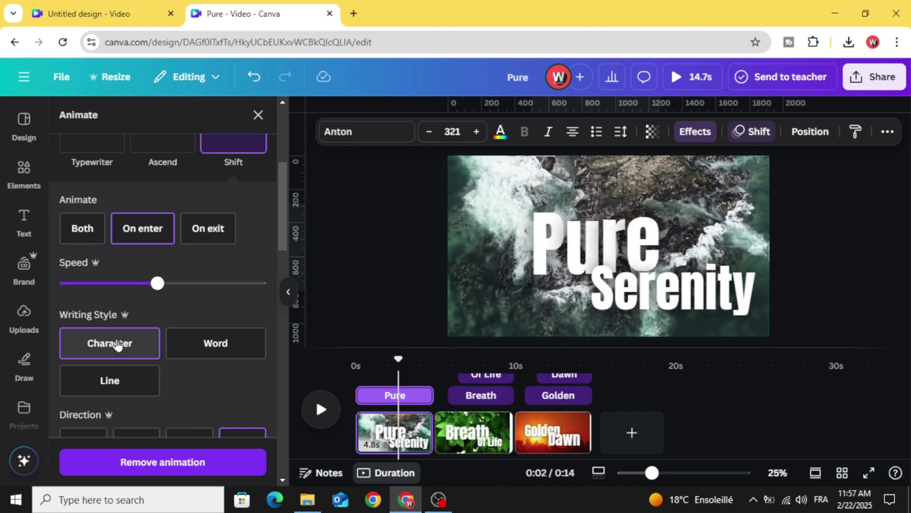
scroll(114, 332, down, 2)
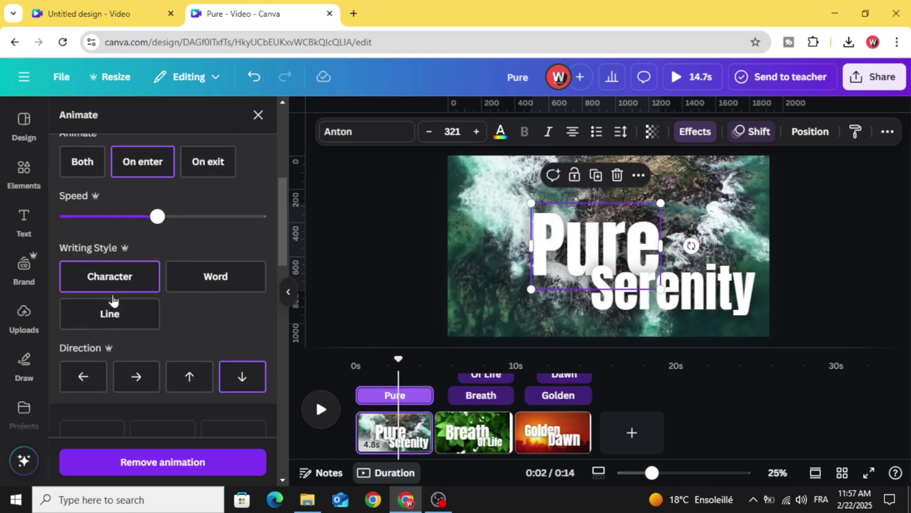
click(135, 376)
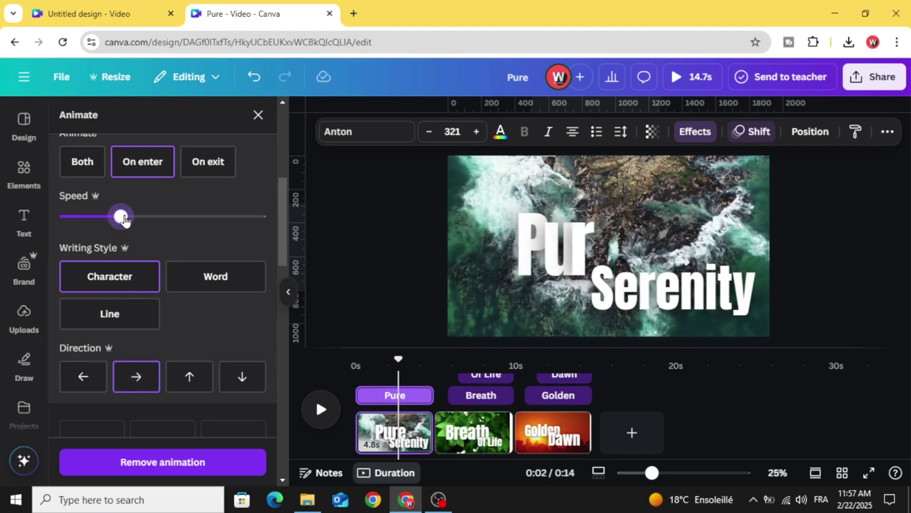
Apply Shift on enter to Serenity, word by word from the left, speed slightly reduced.
click(680, 288)
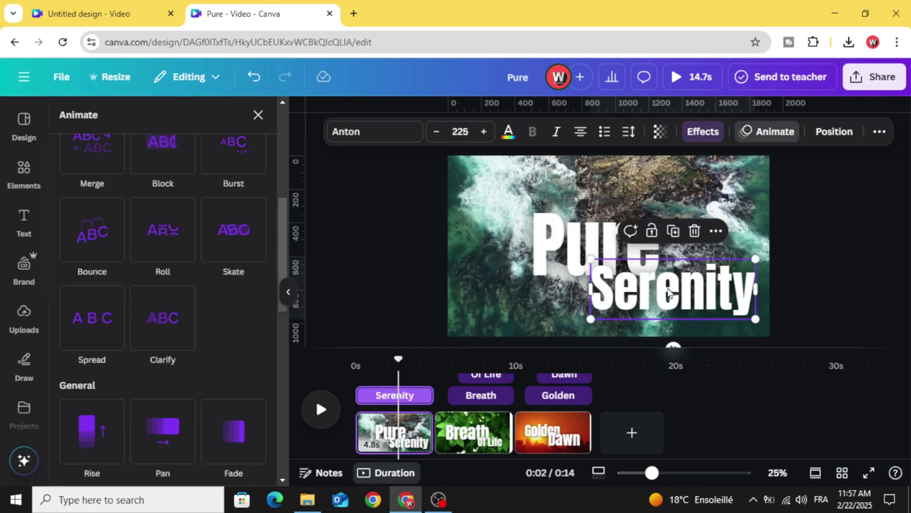
scroll(244, 342, up, 6)
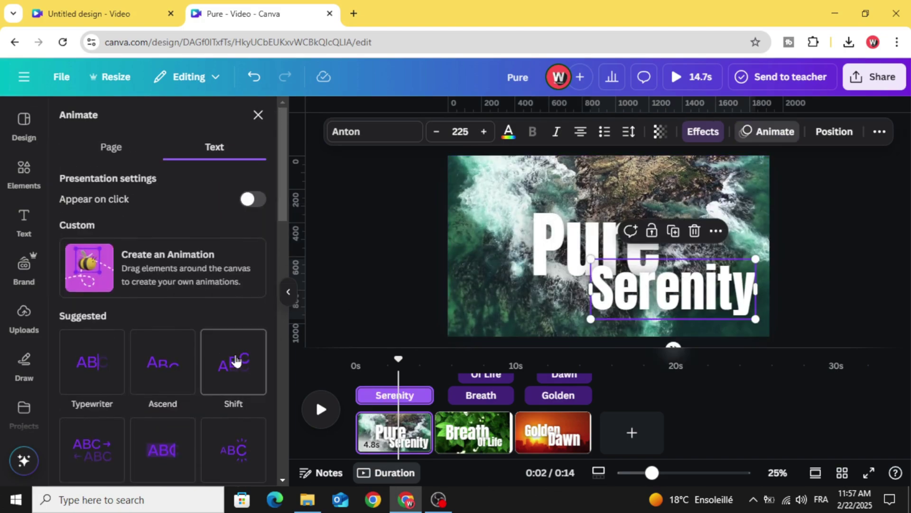
click(229, 337)
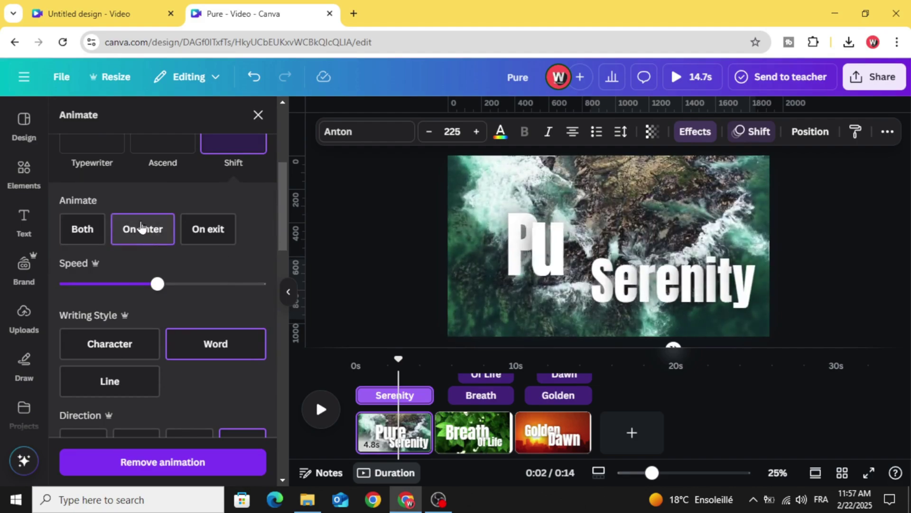
scroll(141, 233, down, 2)
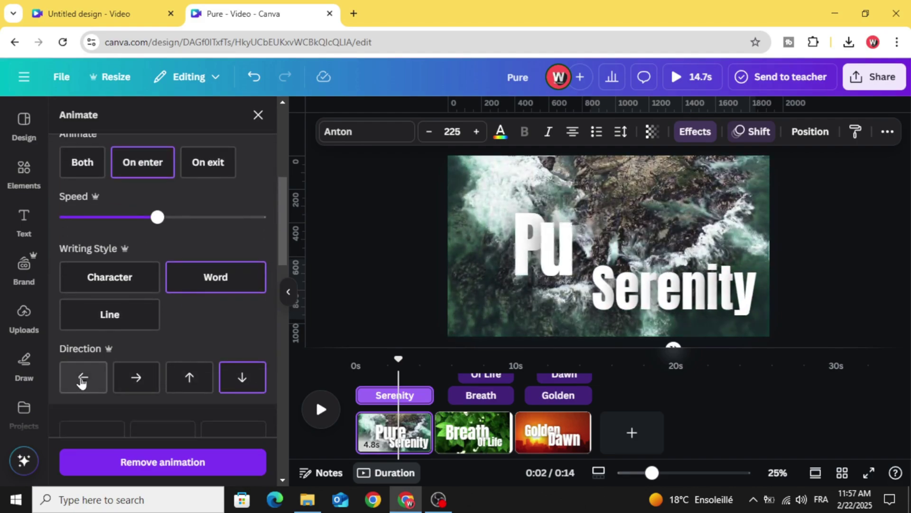
click(125, 216)
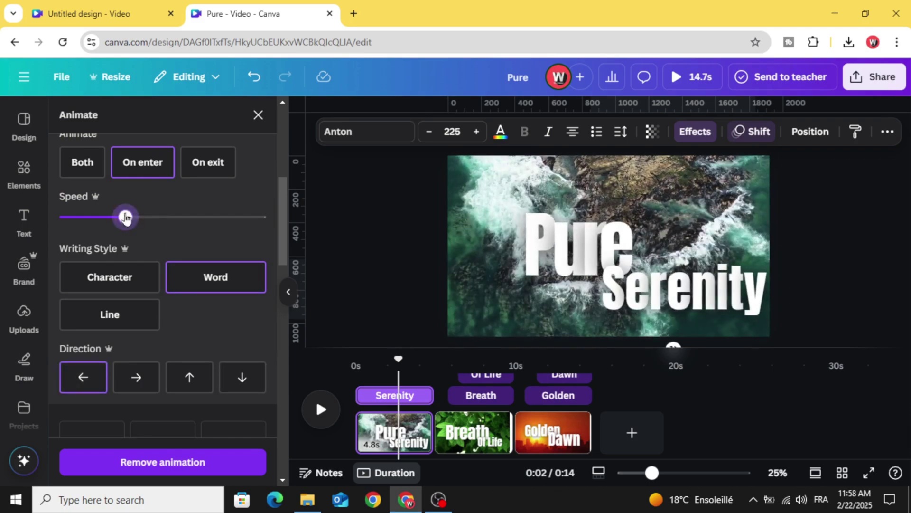
drag(126, 217, 151, 217)
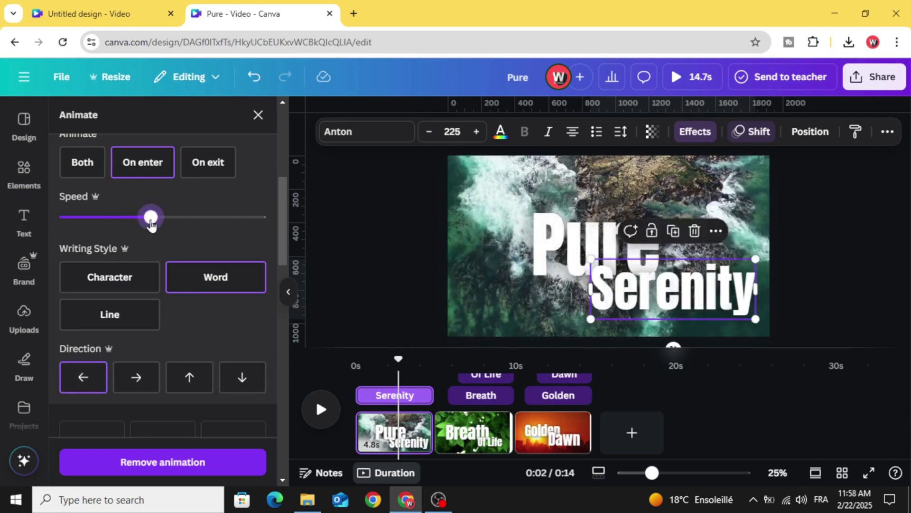
On page 2, give Breath a Shift animation on enter, moving down at reduced speed.
click(451, 429)
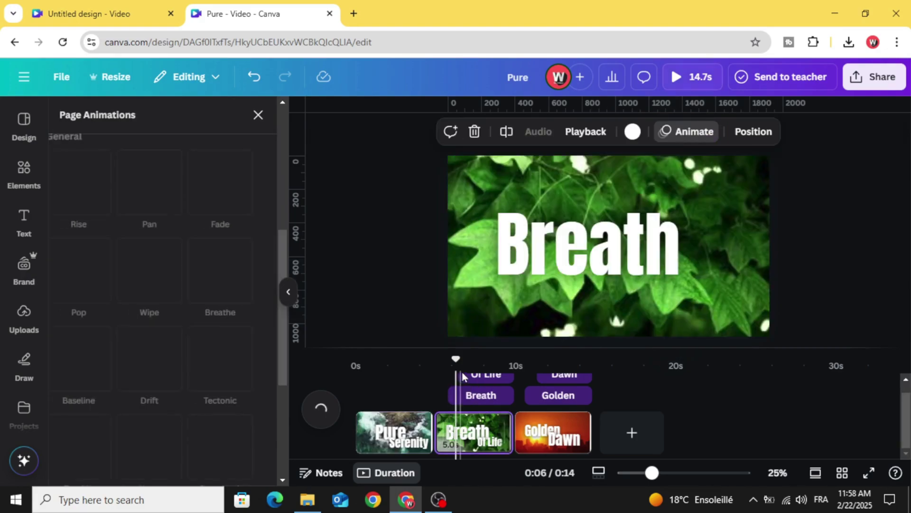
click(532, 256)
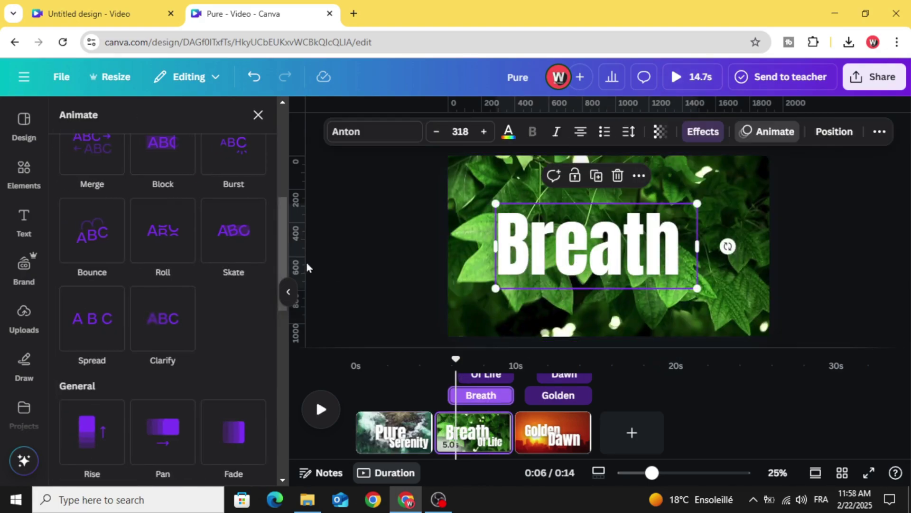
scroll(244, 247, up, 6)
click(242, 343)
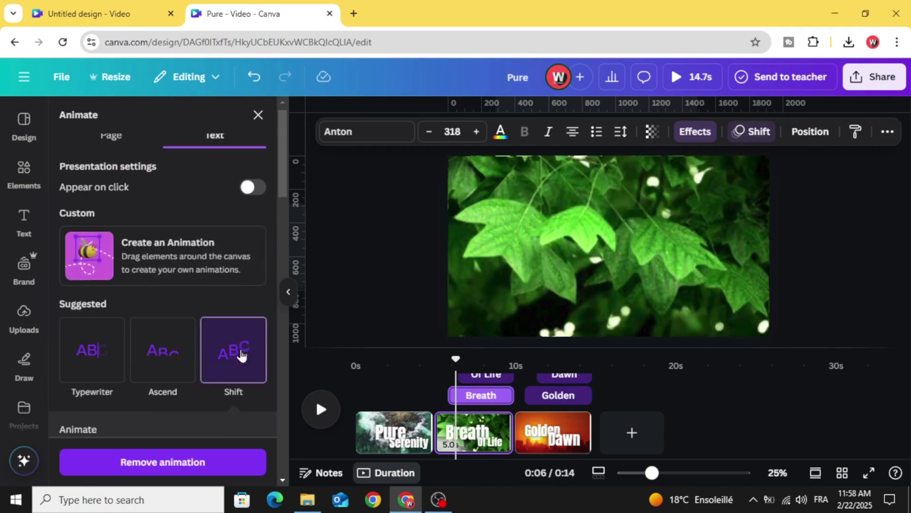
scroll(240, 266, down, 5)
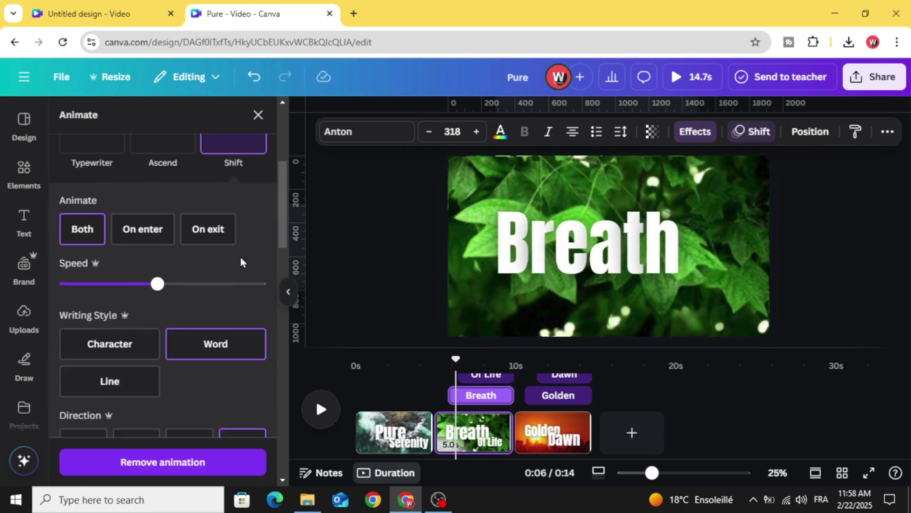
click(144, 231)
scroll(152, 252, down, 2)
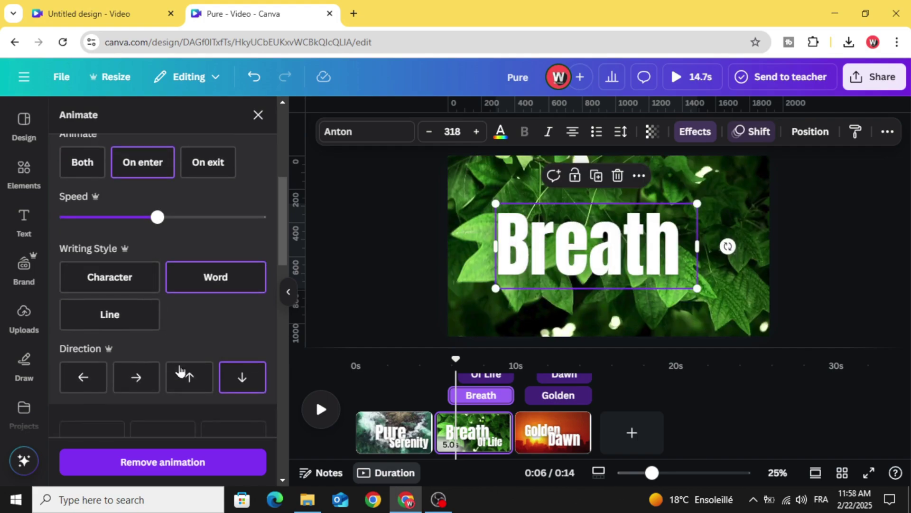
click(242, 379)
click(242, 378)
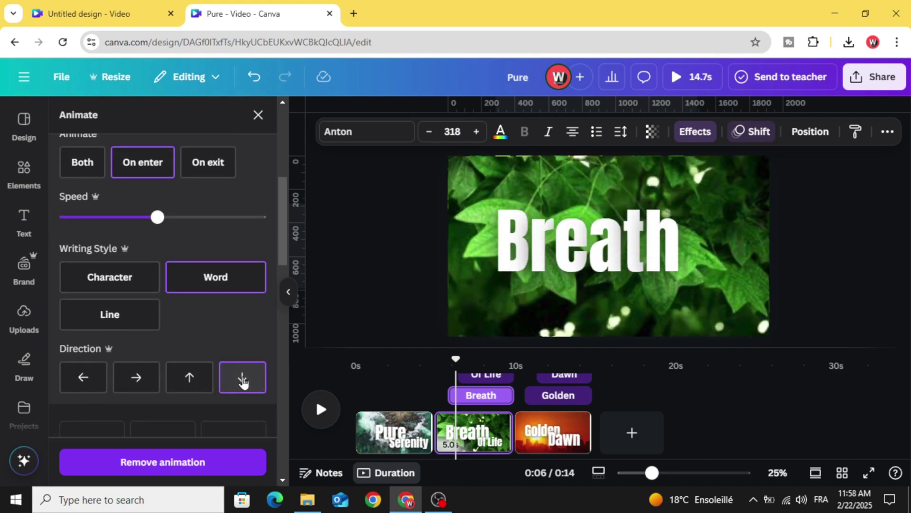
drag(141, 219, 123, 217)
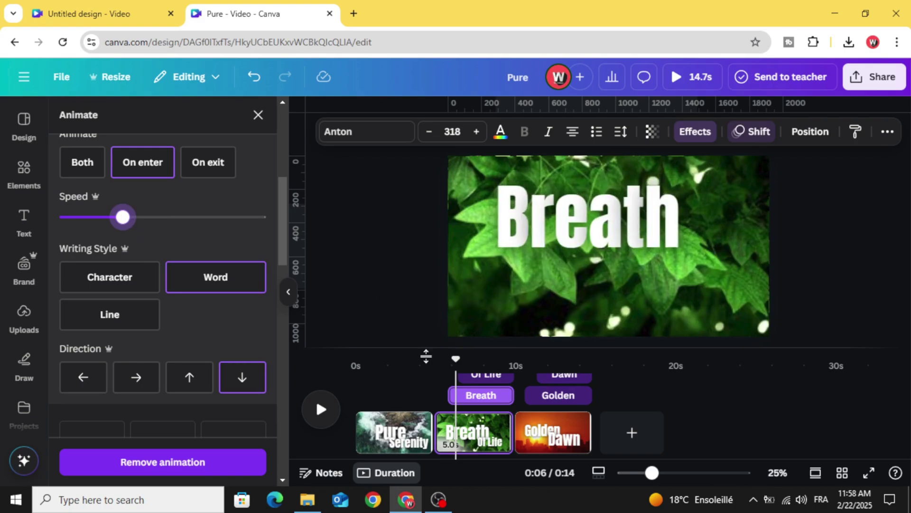
Give Of Life a Shift animation on enter, word by word, moving left at lower speed.
click(712, 297)
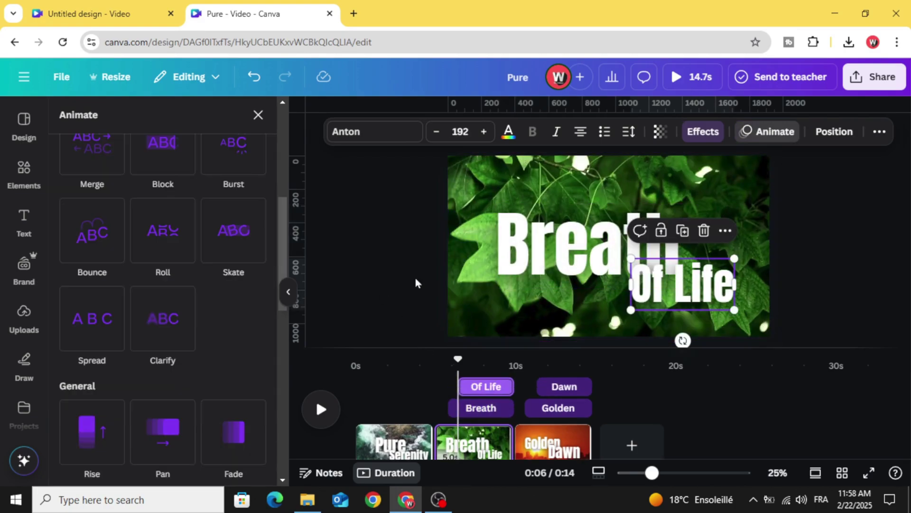
scroll(244, 306, up, 5)
click(244, 307)
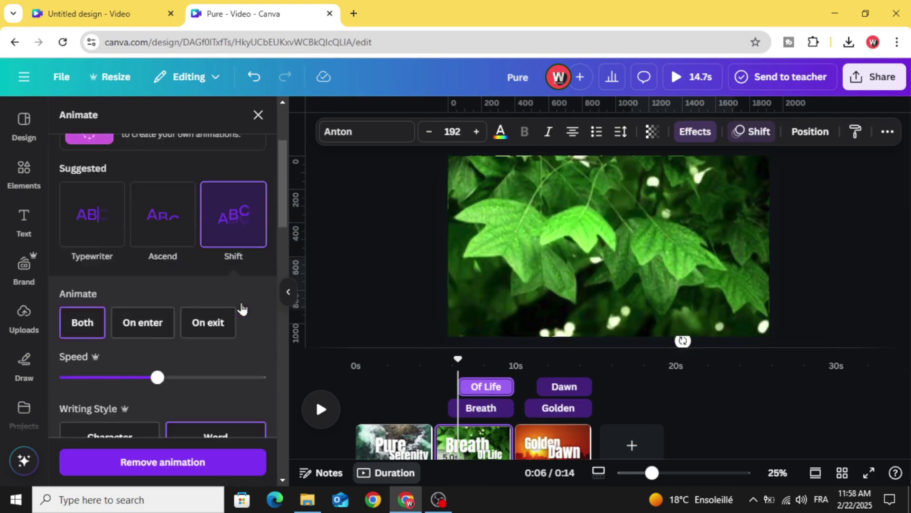
scroll(243, 308, down, 2)
click(152, 233)
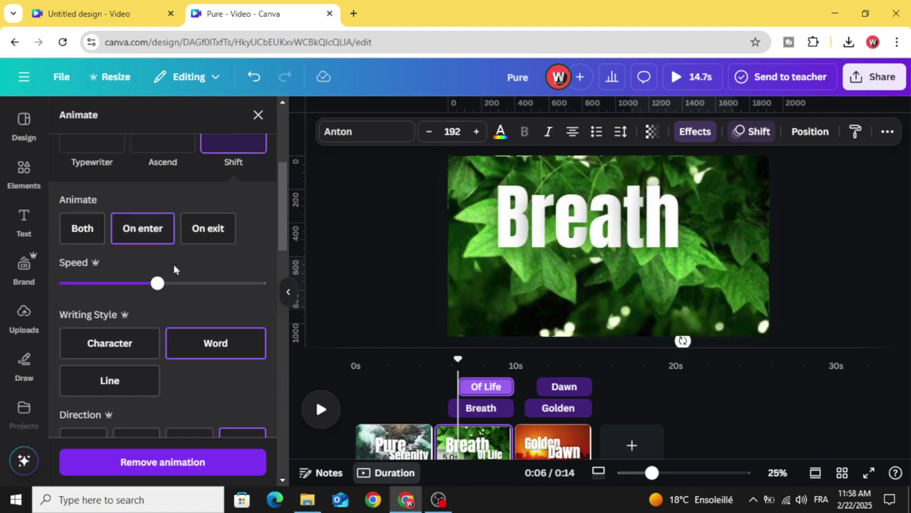
scroll(174, 263, down, 1)
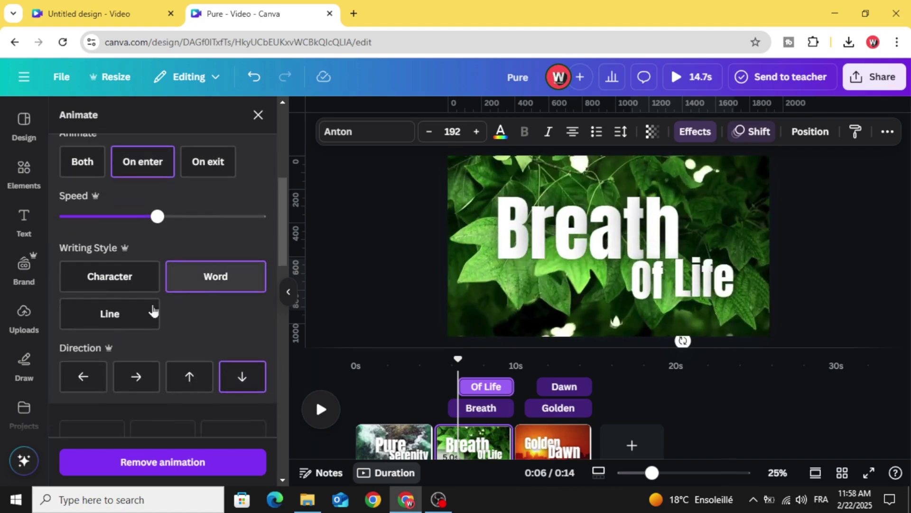
click(83, 376)
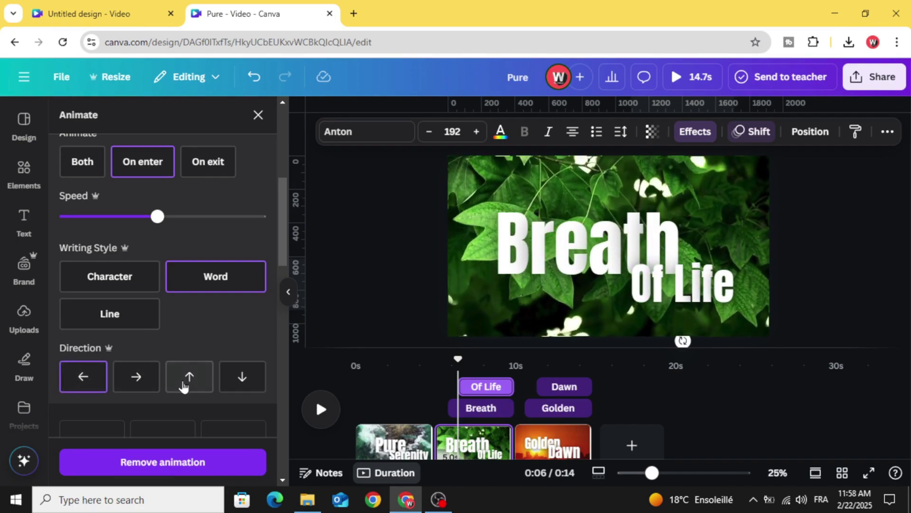
click(134, 217)
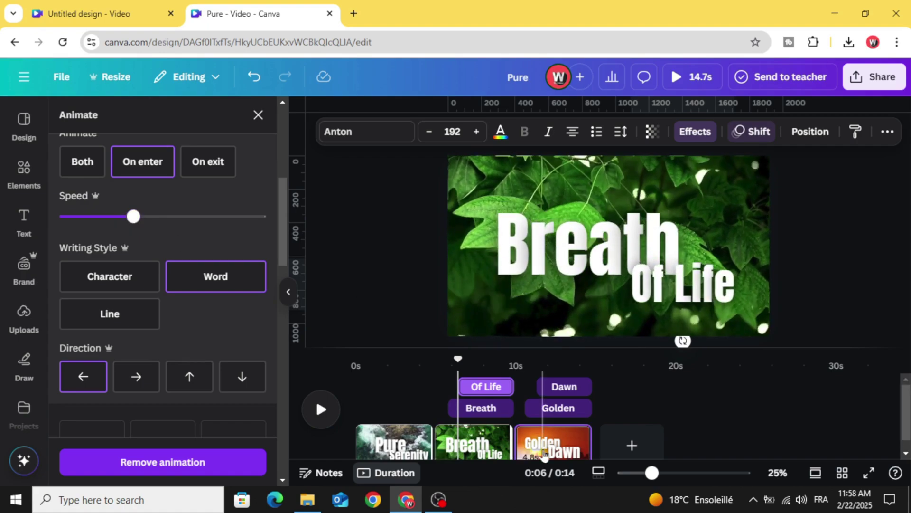
Give Golden a Shift animation on enter, by character, moving right at lower speed.
click(545, 455)
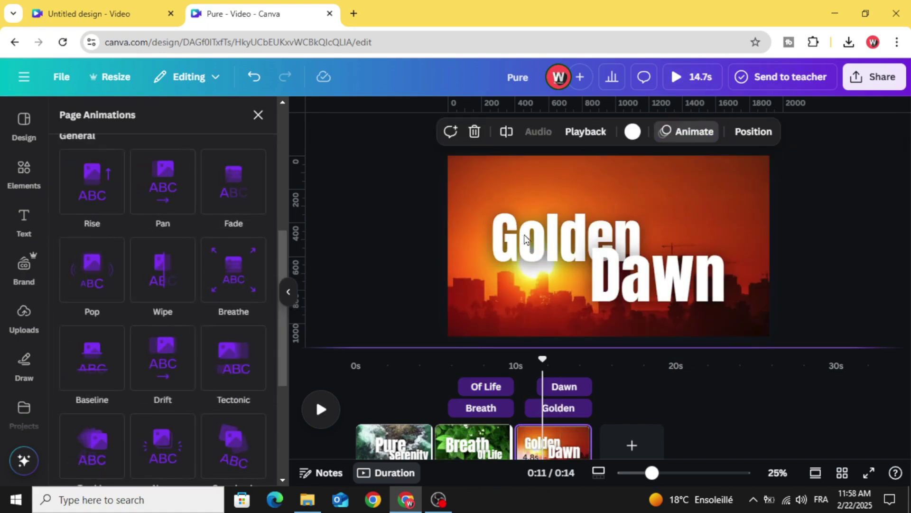
click(524, 239)
scroll(248, 260, up, 5)
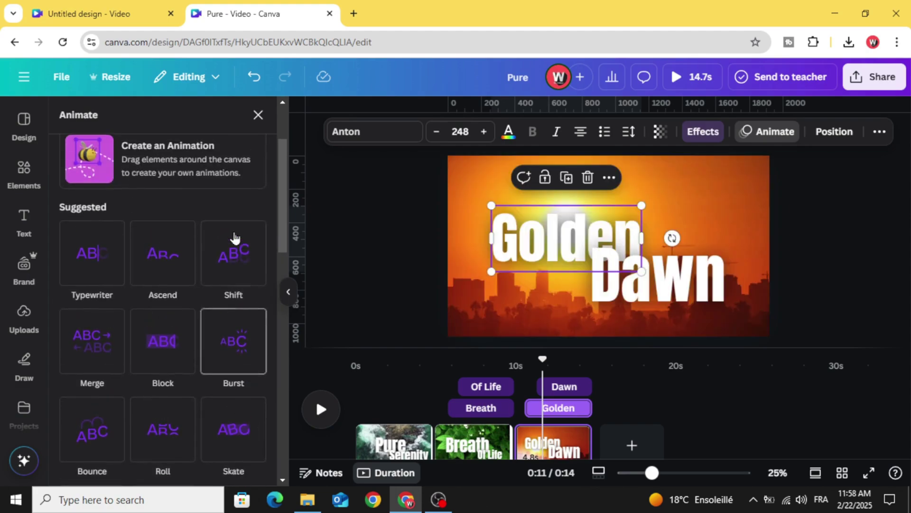
click(234, 238)
scroll(229, 239, down, 2)
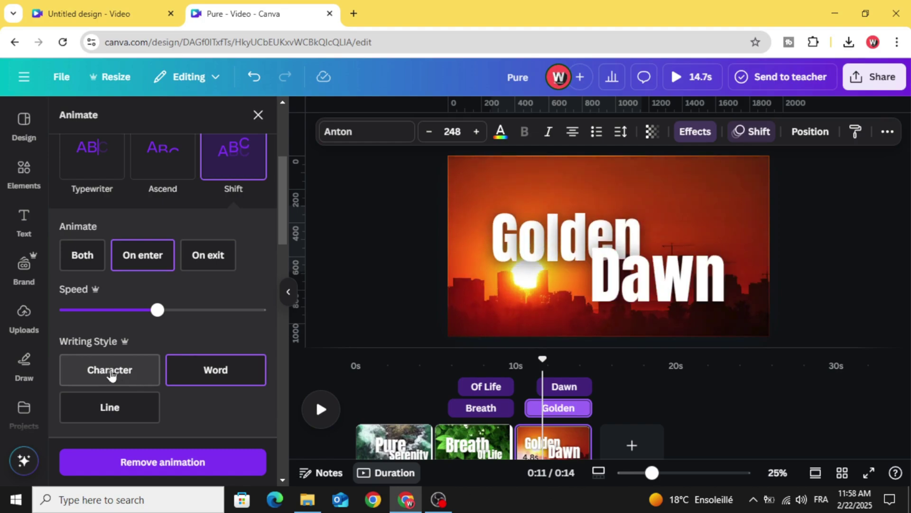
click(128, 310)
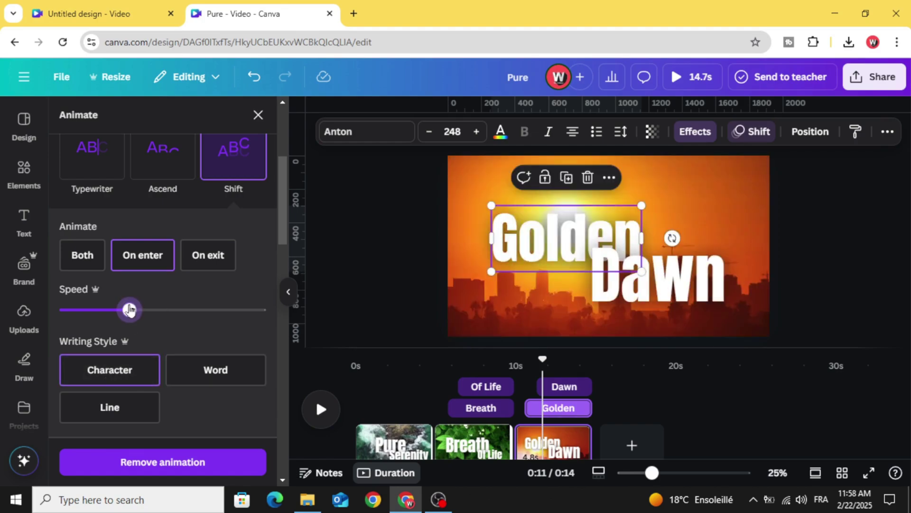
scroll(157, 294, down, 2)
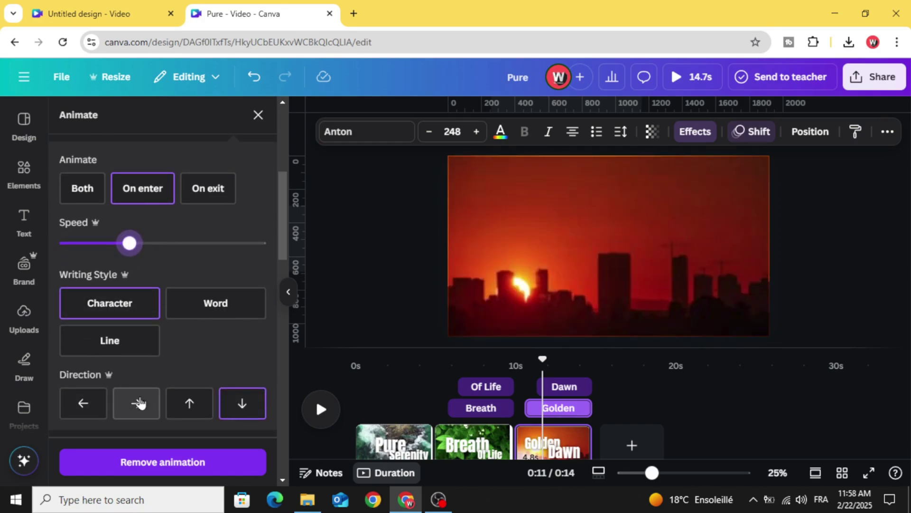
click(139, 407)
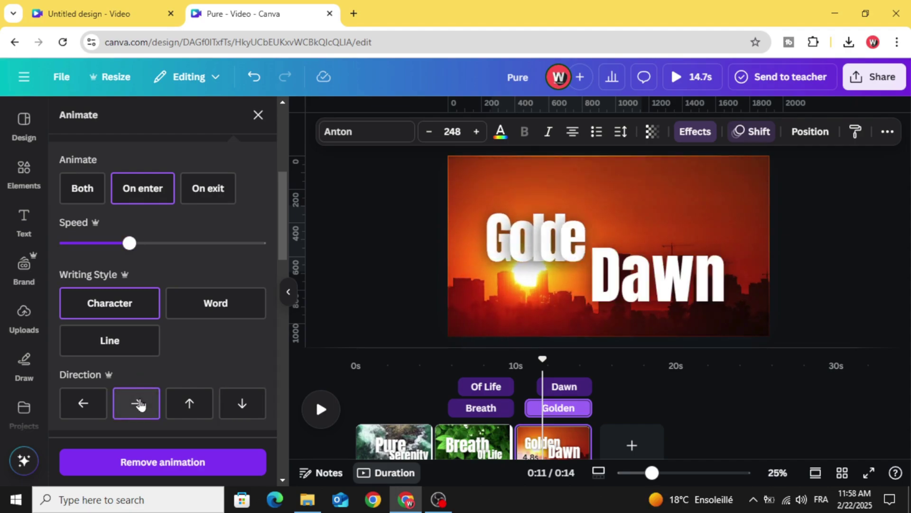
Animate the Dawn title with Shift moving left at a slower speed, undoing the latest edit.
click(698, 290)
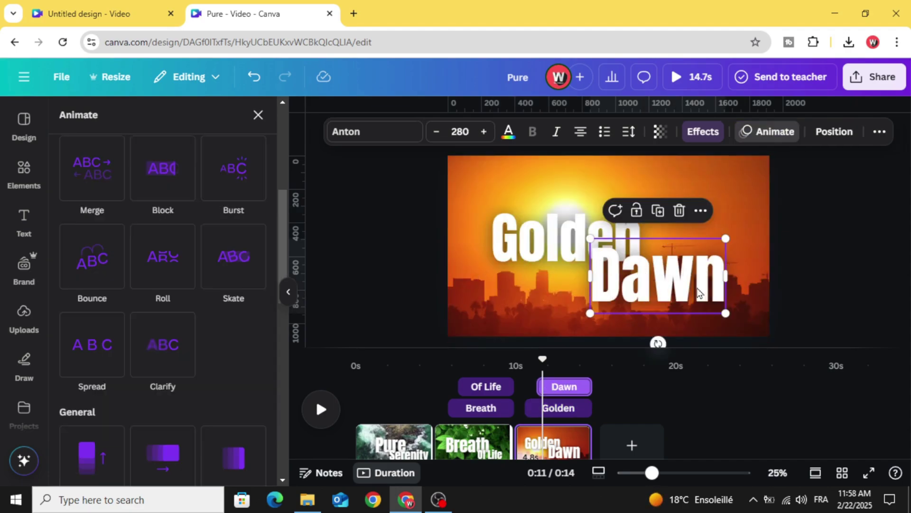
scroll(242, 308, up, 10)
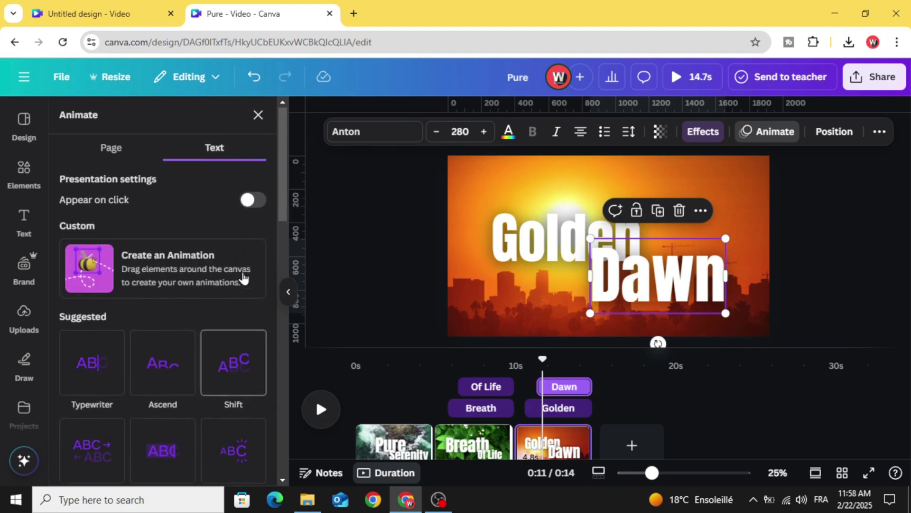
click(230, 356)
scroll(247, 274, down, 3)
scroll(235, 204, up, 3)
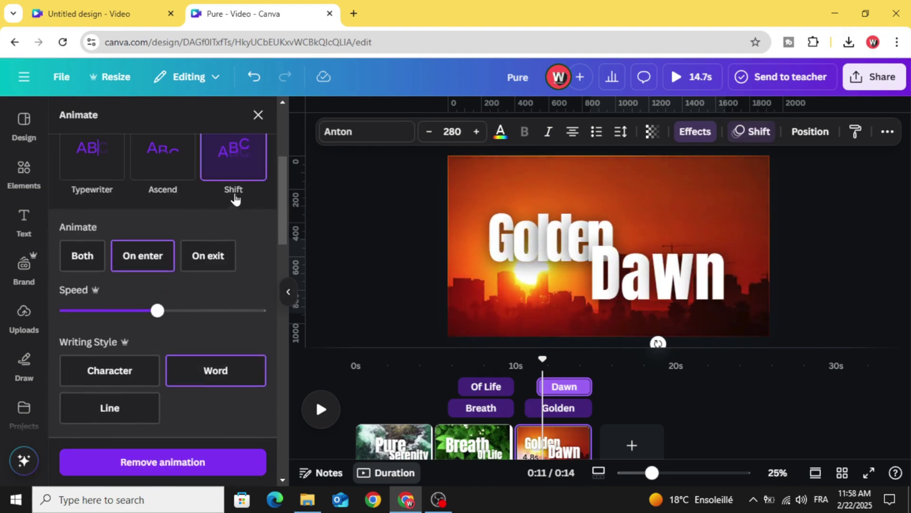
scroll(175, 350, down, 2)
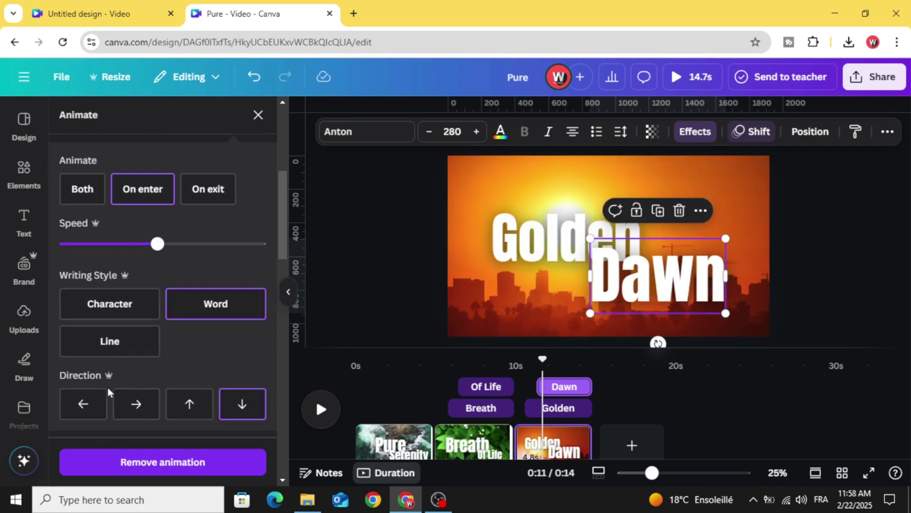
click(83, 403)
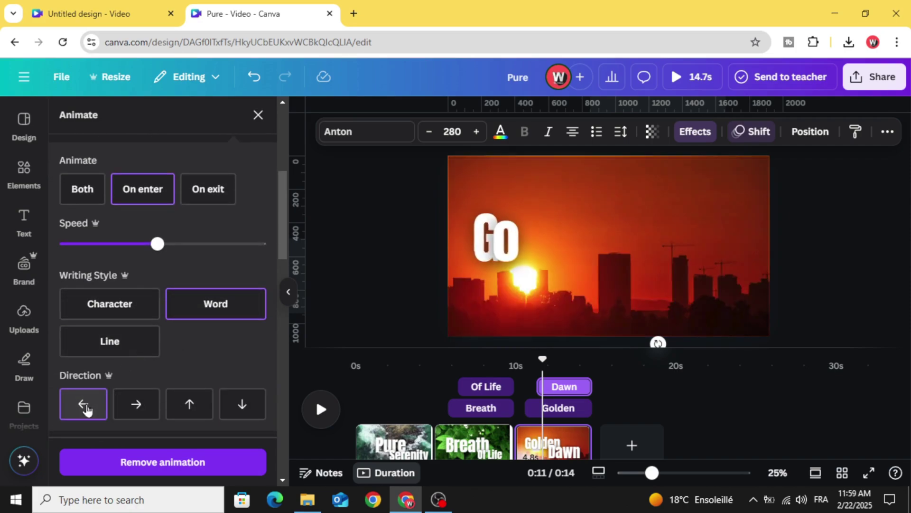
click(130, 244)
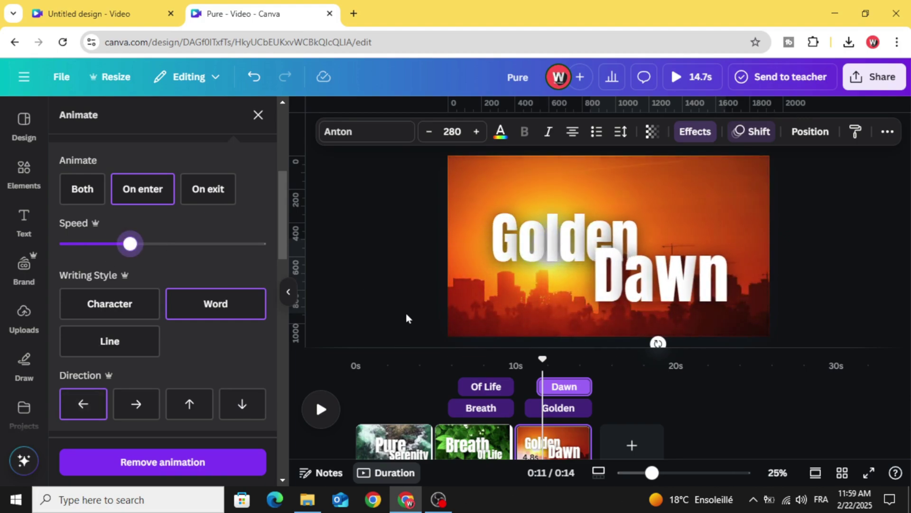
key(ctrl+z)
key(ctrl+z)
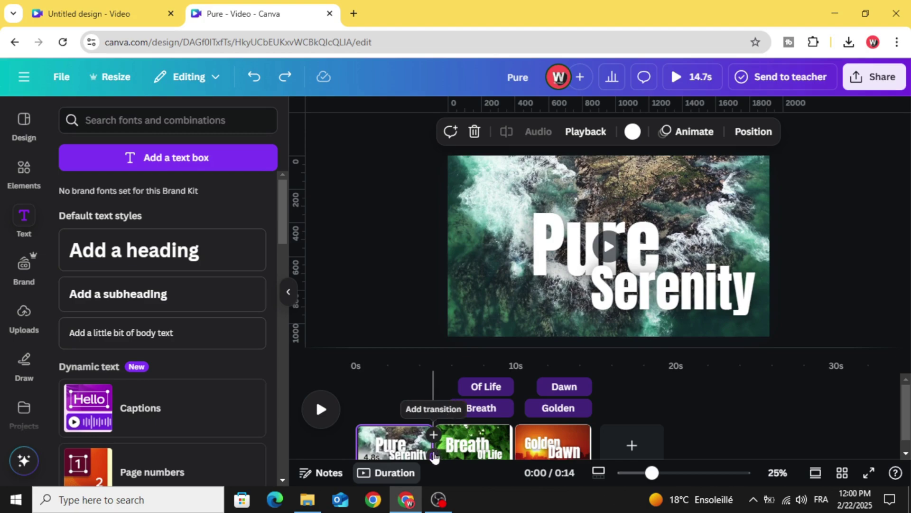
Add a 1.5-second Flow transition after page 1 and apply it between all pages.
click(434, 455)
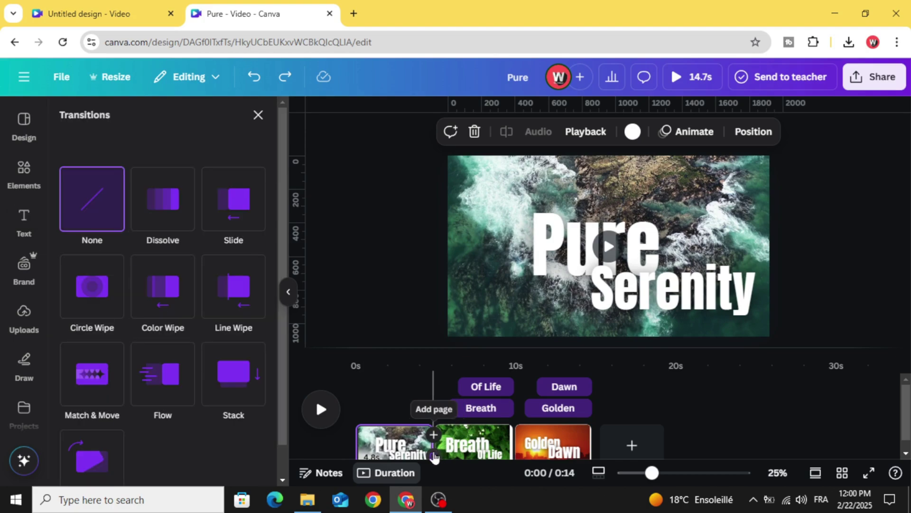
click(166, 375)
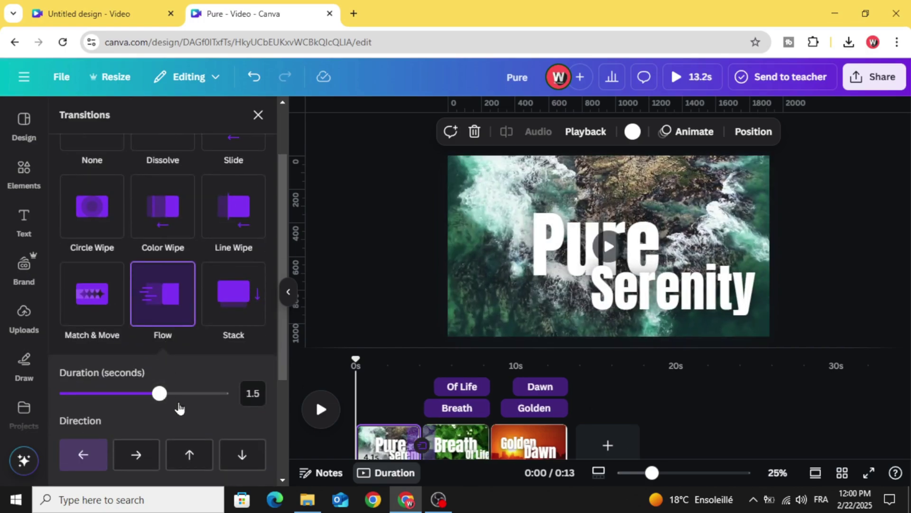
scroll(179, 408, down, 3)
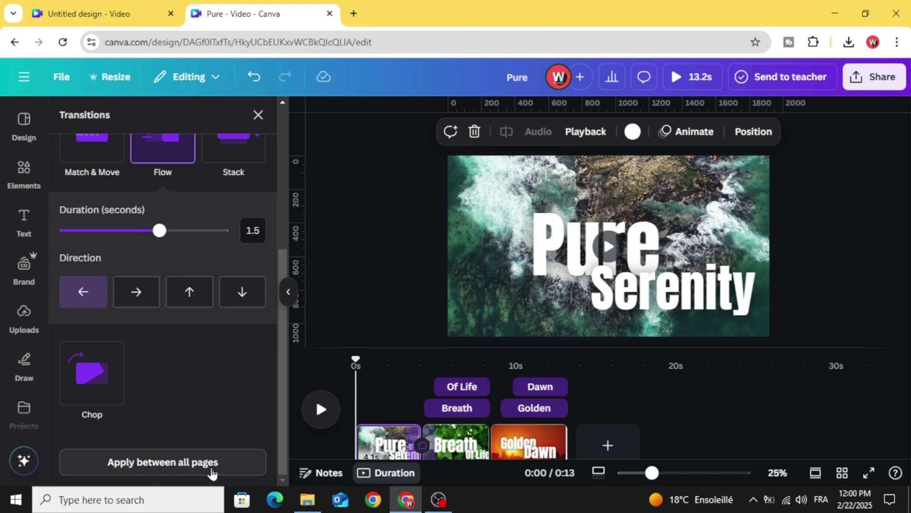
click(205, 462)
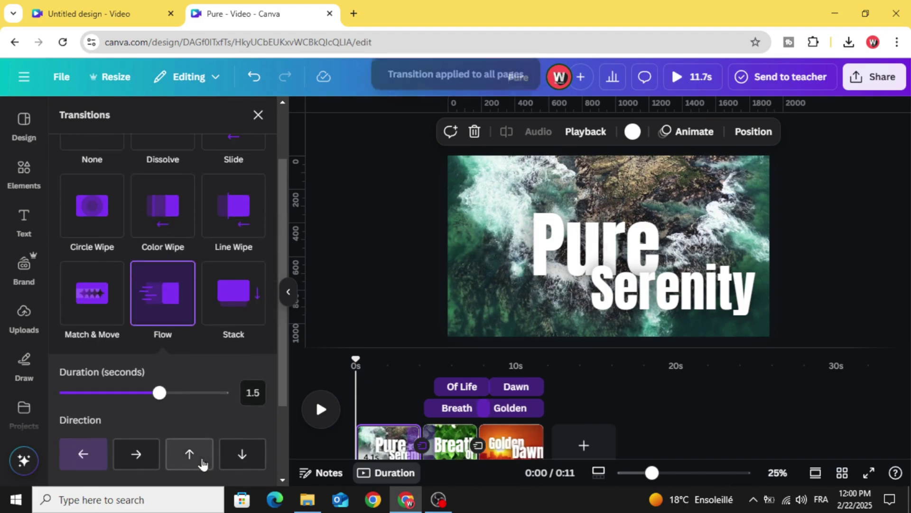